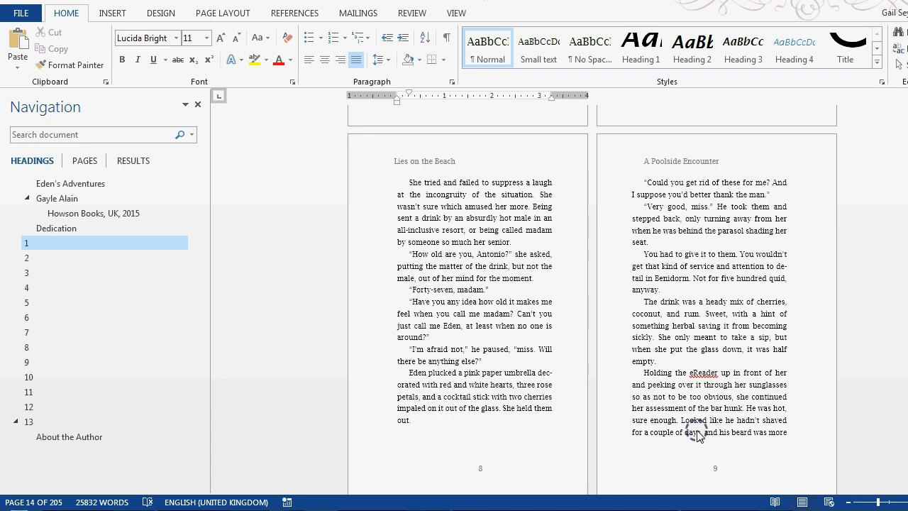
- Turn off Widow/Orphan control in the paragraph settings of the Normal style
left_click(490, 52)
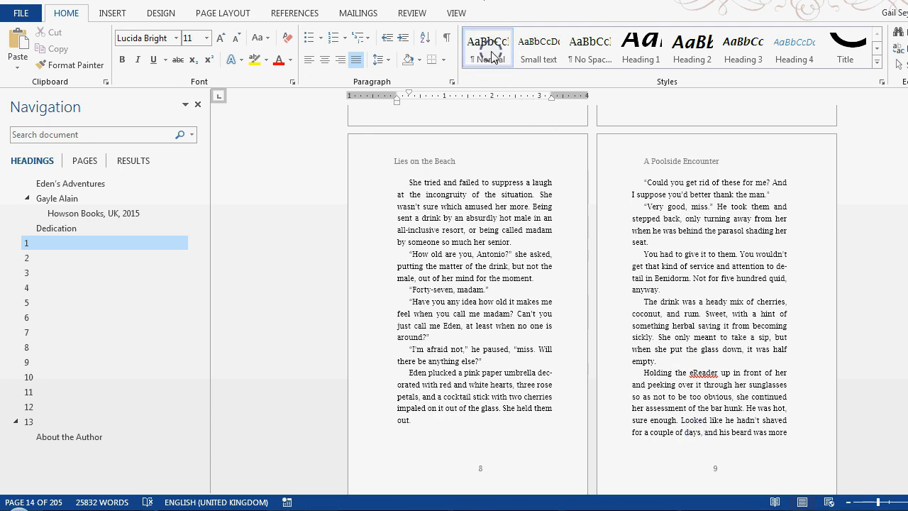
right_click(473, 49)
left_click(510, 78)
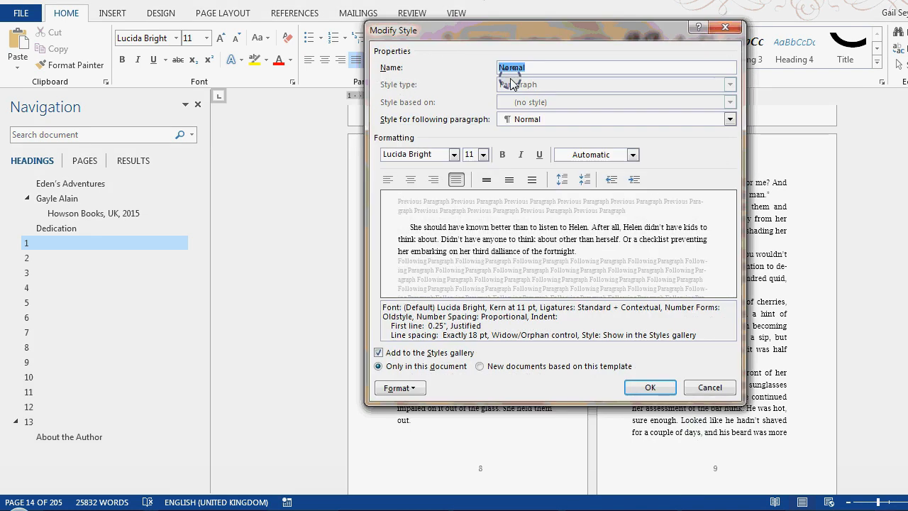
left_click(398, 388)
left_click(421, 256)
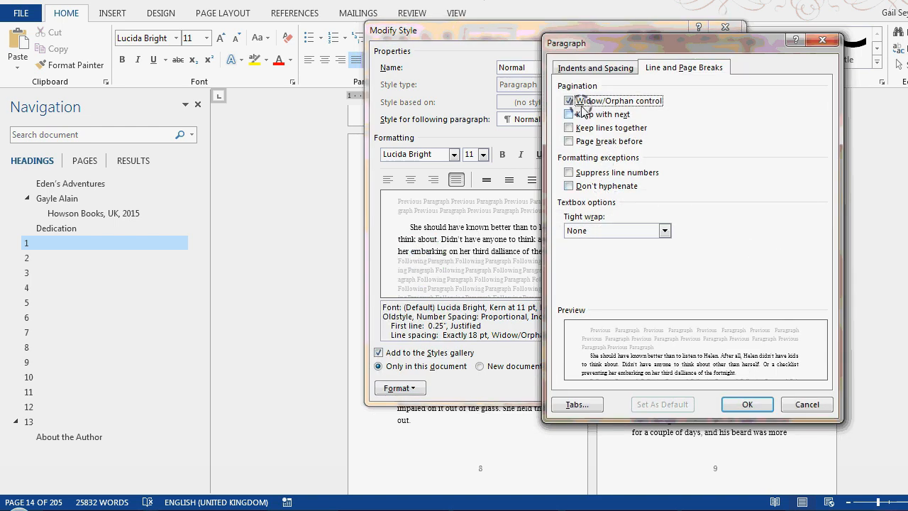
left_click(568, 100)
left_click(747, 404)
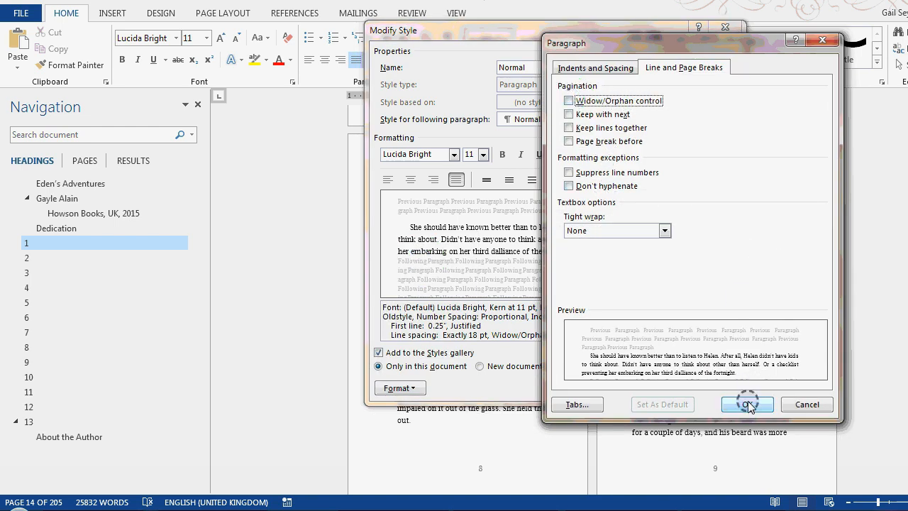
left_click(649, 387)
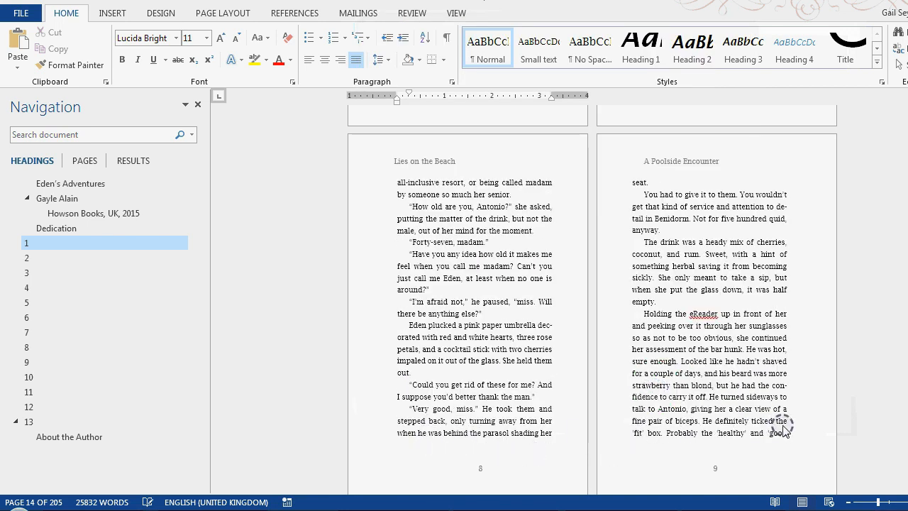
- Display the document gridlines to compare the line alignment of facing pages 2 and 3
scroll(604, 283, "up", 4)
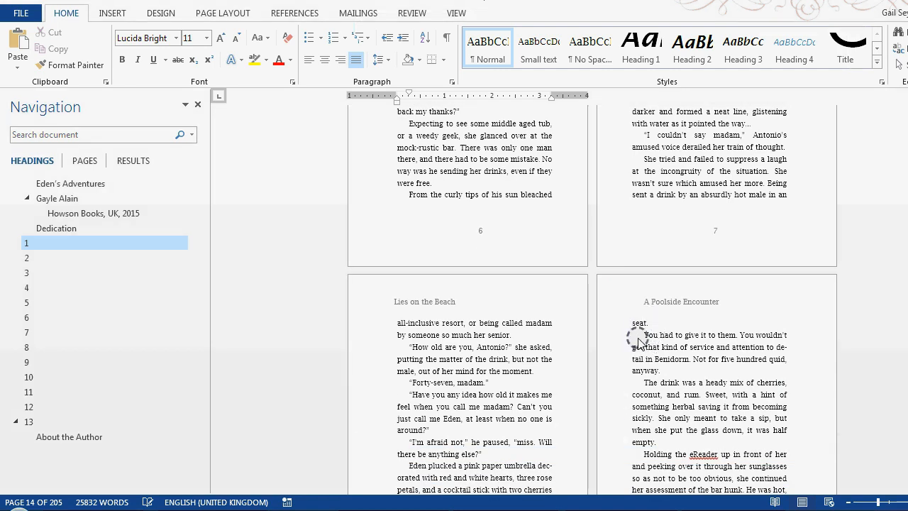
scroll(638, 342, "up", 10)
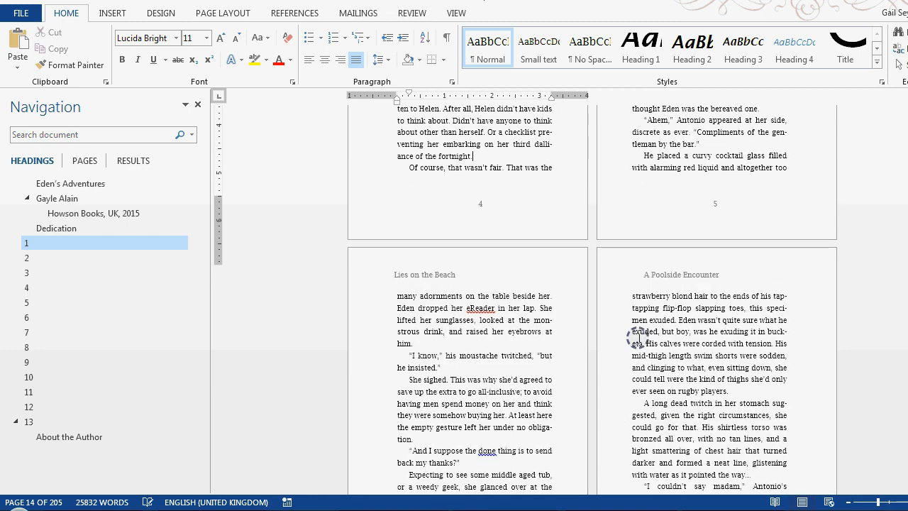
scroll(638, 342, "up", 3)
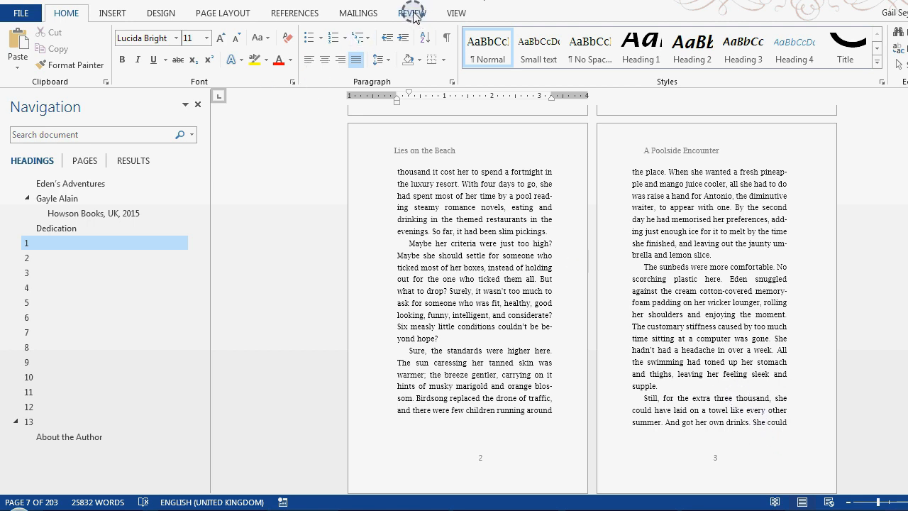
left_click(456, 13)
left_click(153, 51)
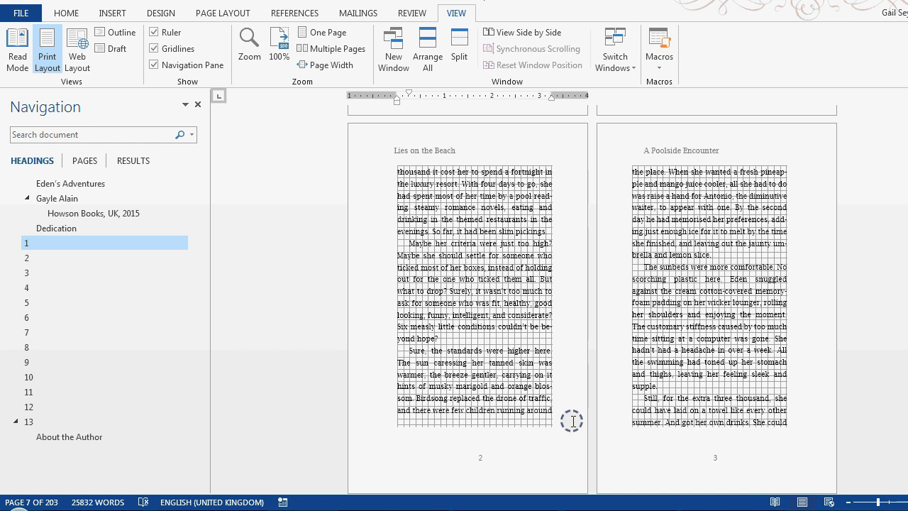
- Insert a break after "every other" on page 3 to push the final line, starting "summer", onto page 4
left_click(785, 410)
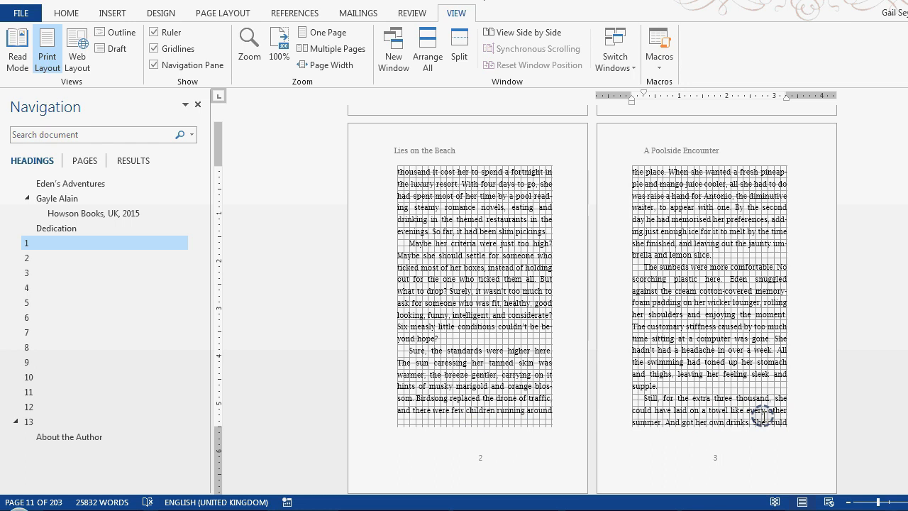
key("shift+Return")
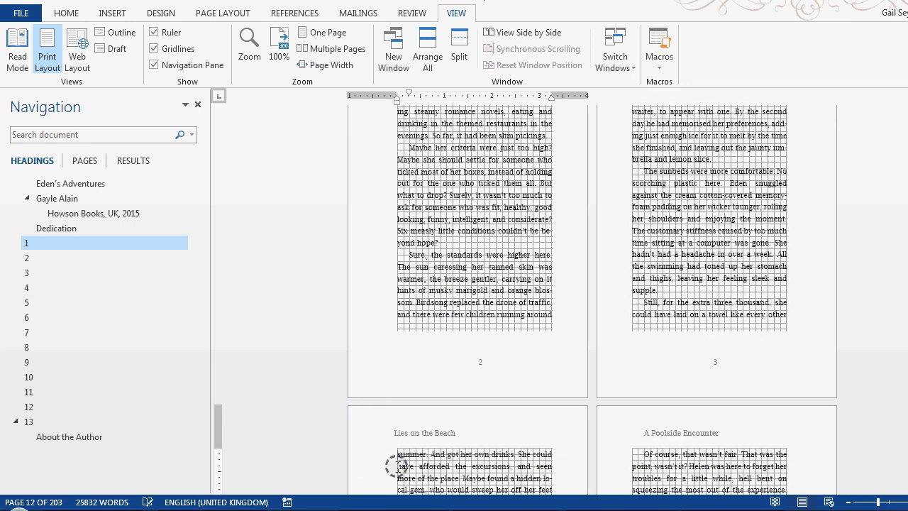
- Insert a page break before the paragraph starting "He placed a curvy cocktail glass" on page 5, and try indenting that paragraph
scroll(480, 391, "down", 5)
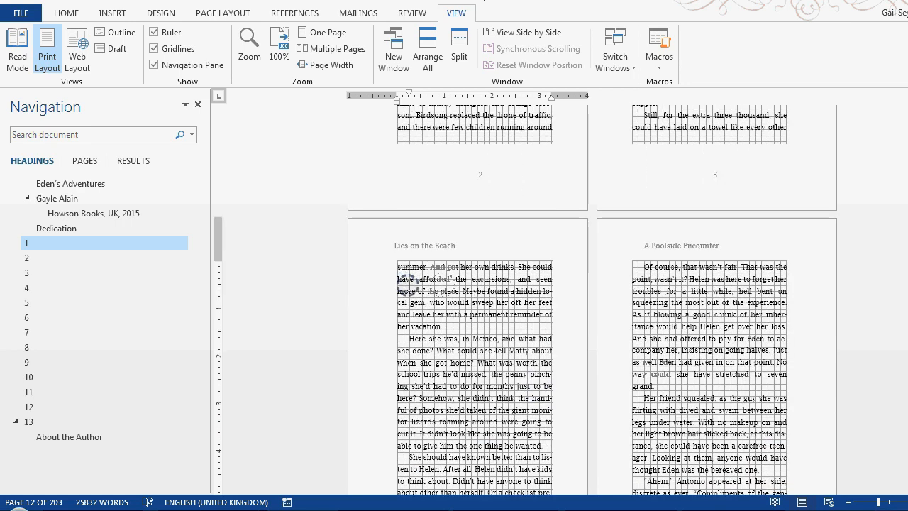
scroll(572, 299, "down", 3)
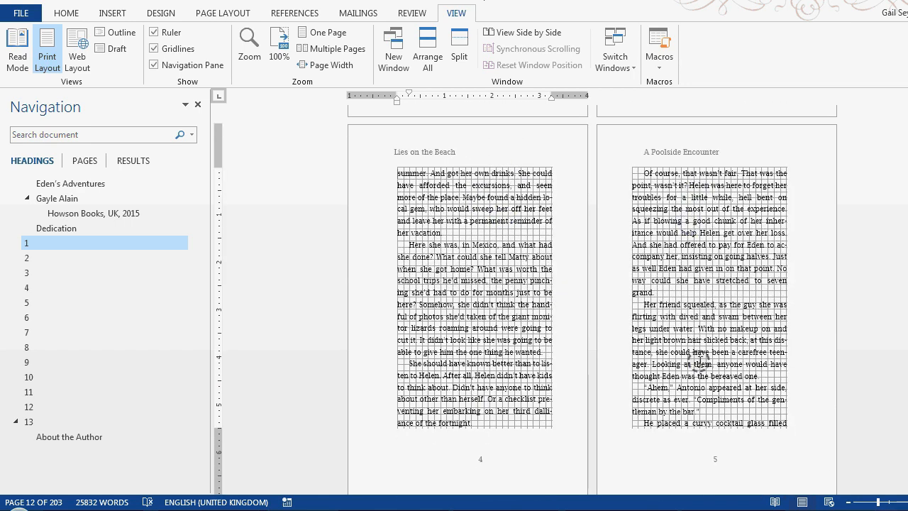
scroll(697, 397, "down", 3)
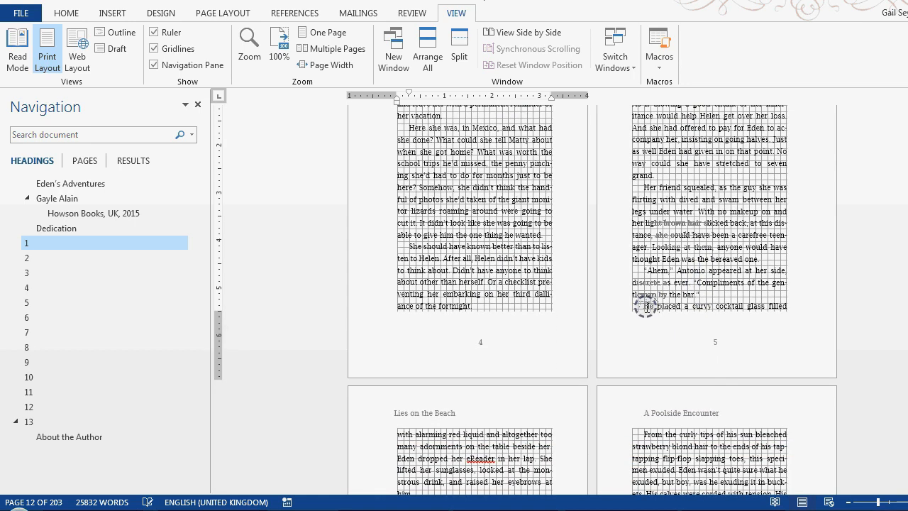
scroll(643, 310, "down", 3)
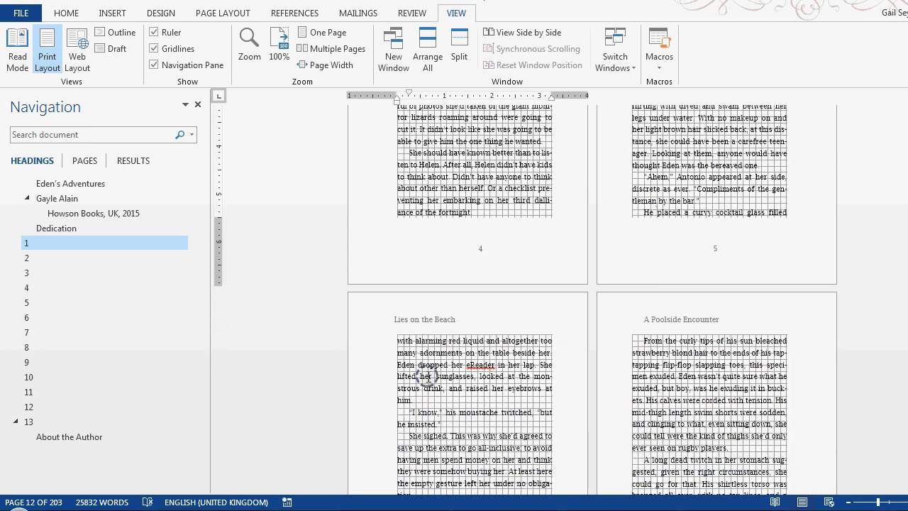
scroll(641, 259, "up", 1)
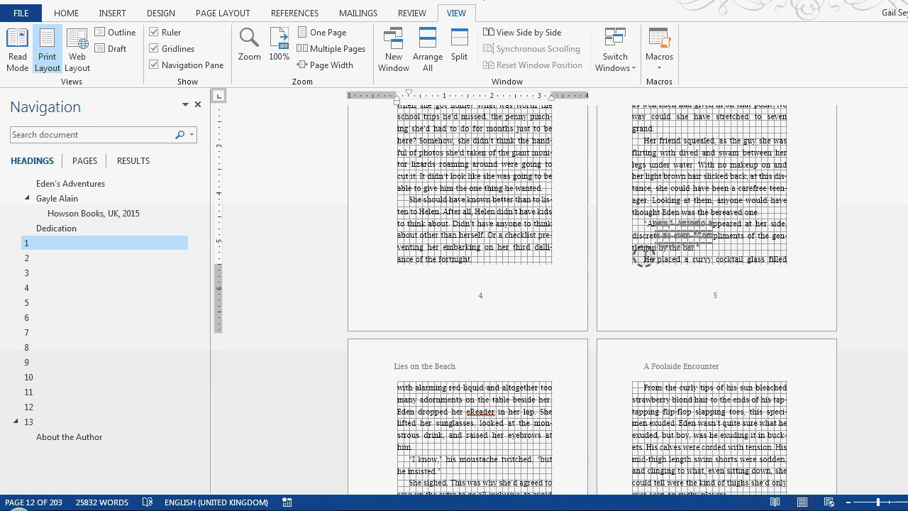
left_click(643, 259)
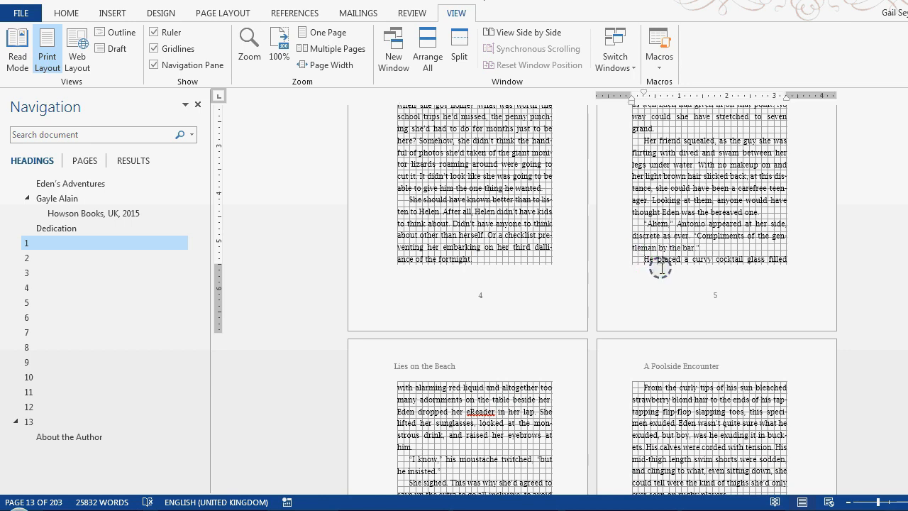
key("ctrl+Return")
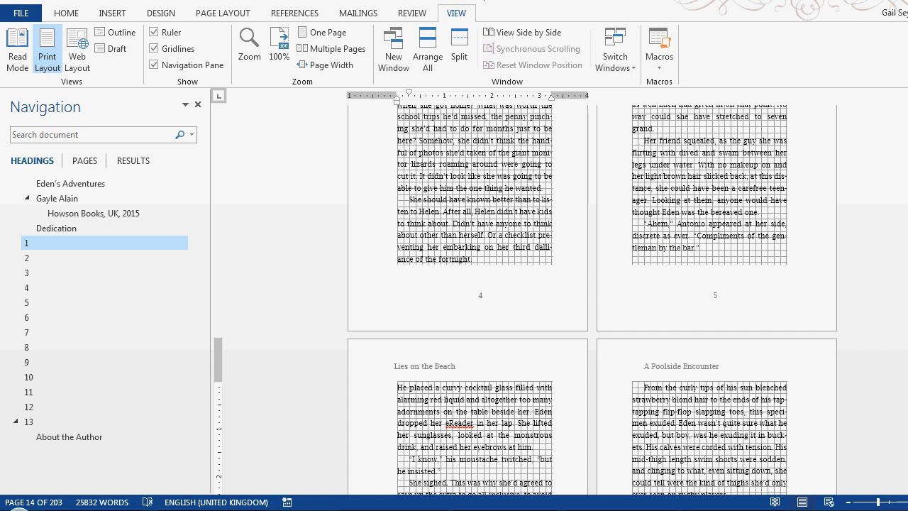
key("ctrl+m")
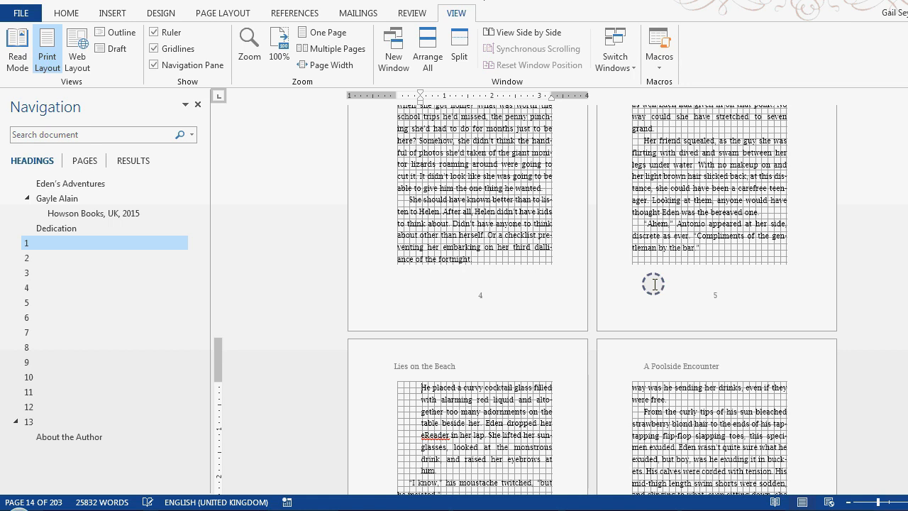
key("ctrl+shift+m")
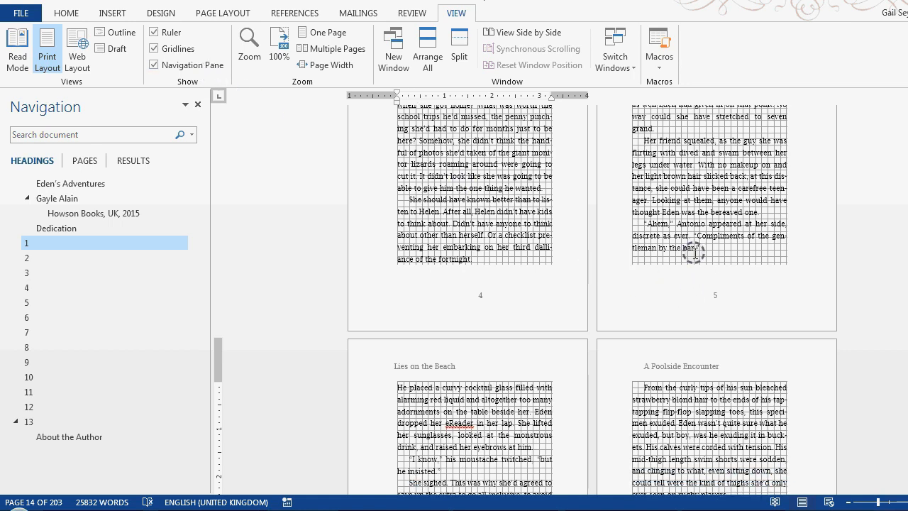
- Set the line spacing of all the body text on page 5 to exactly 19 pt
left_click(697, 248)
scroll(697, 250, "up", 3)
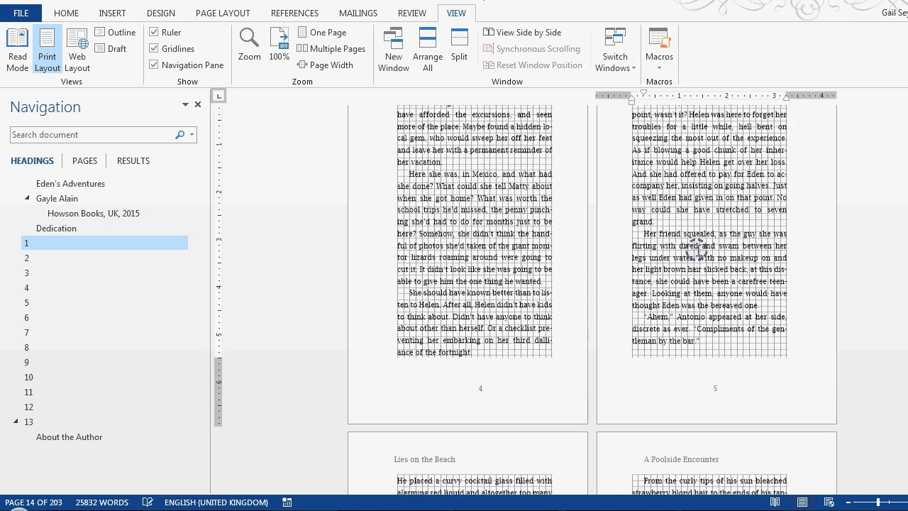
left_click_drag(698, 365, 640, 120)
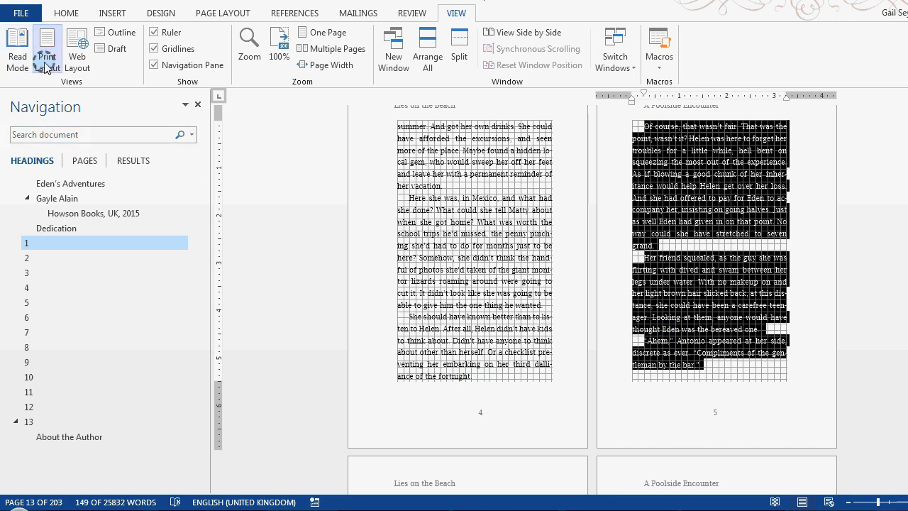
right_click(678, 192)
left_click(717, 293)
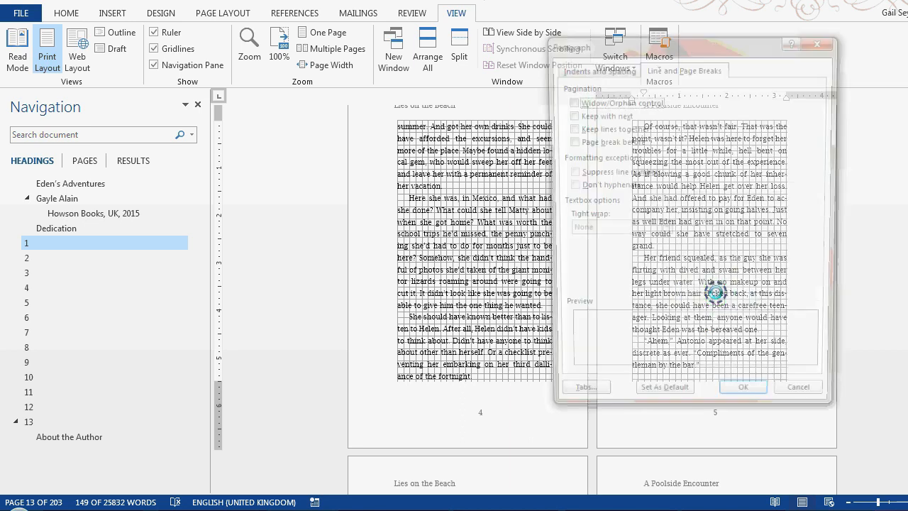
left_click_drag(599, 50, 311, 58)
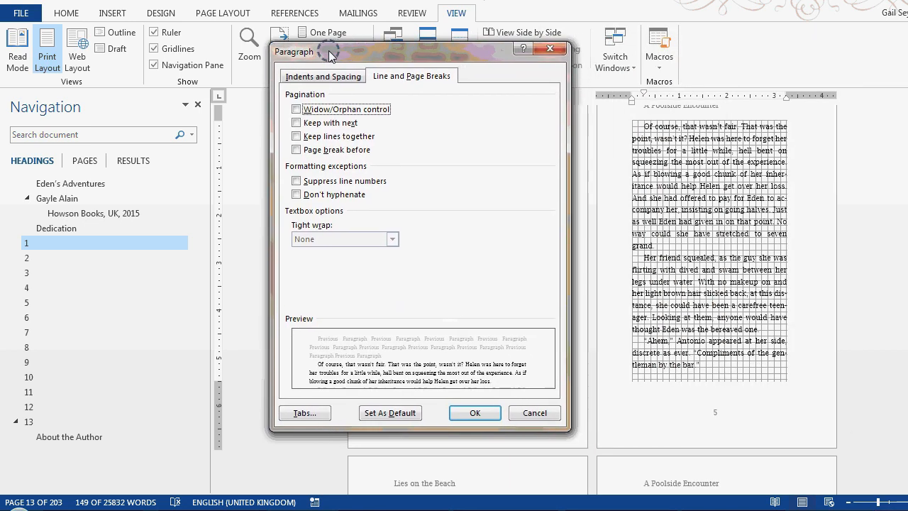
left_click(323, 76)
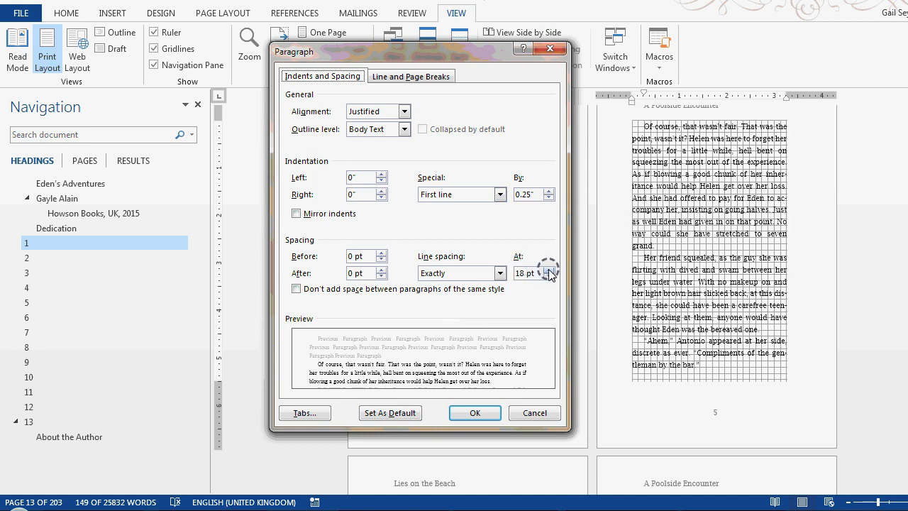
left_click(482, 414)
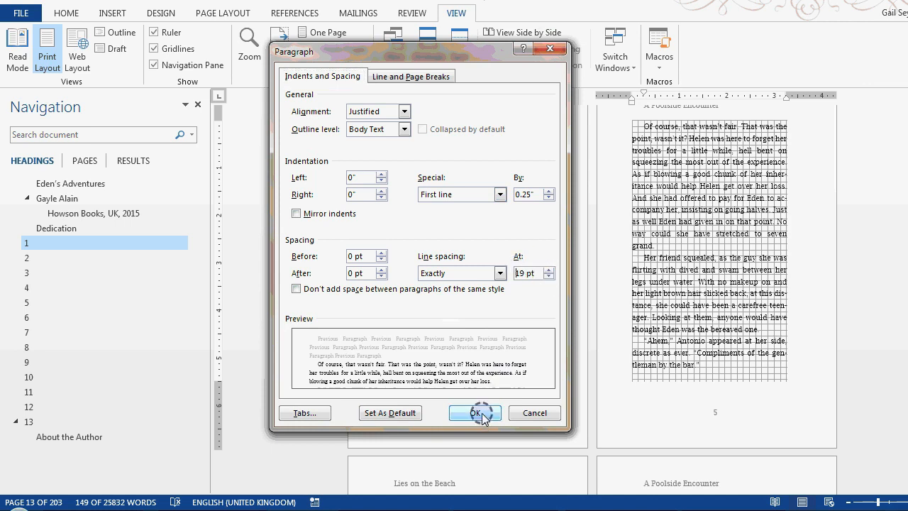
scroll(685, 397, "down", 3)
scroll(576, 373, "up", 5)
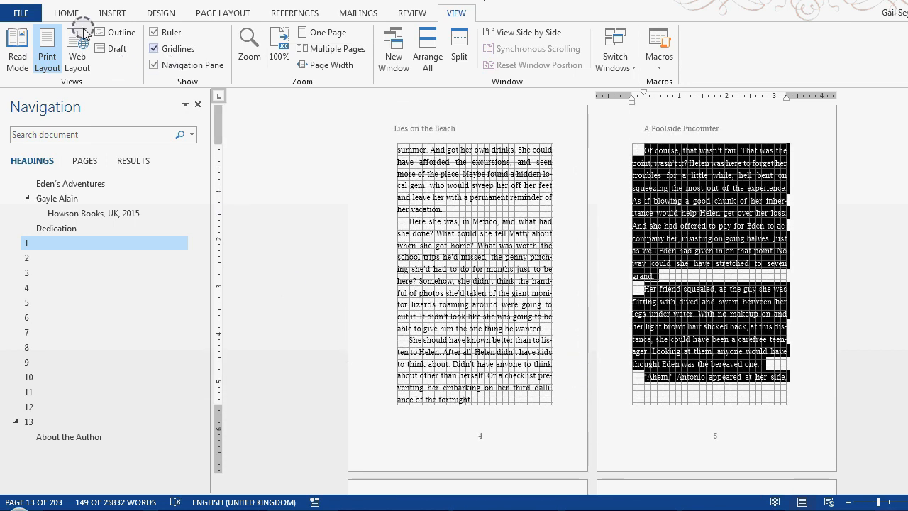
- Reduce the exact line spacing of the selected page 5 text to fit it all on that page, then deselect it
right_click(686, 215)
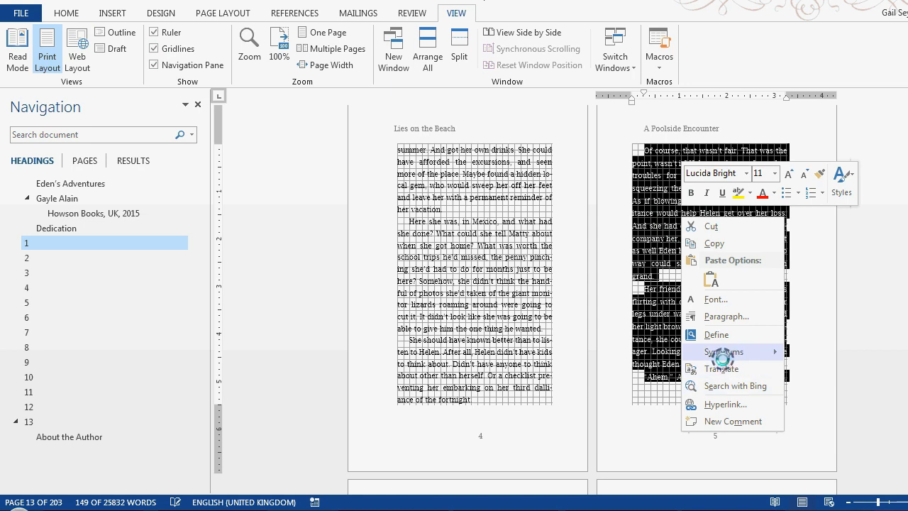
left_click(725, 316)
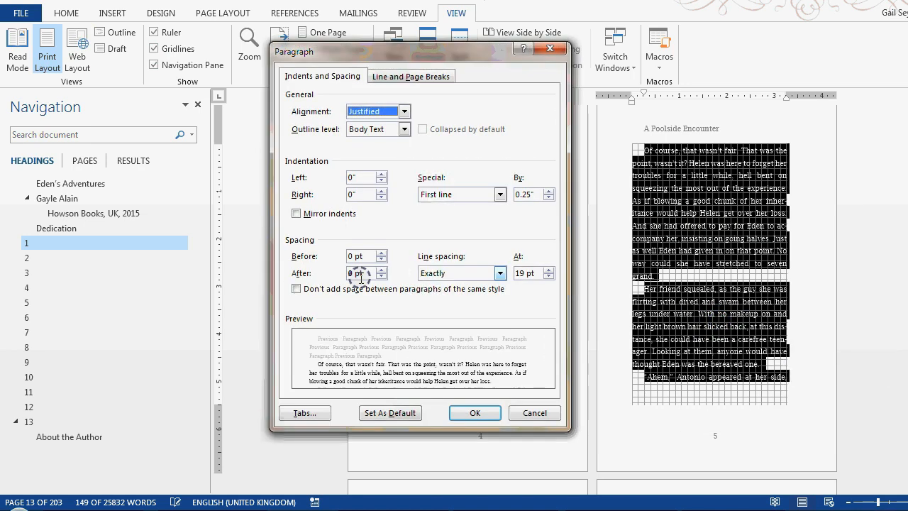
double_click(519, 273)
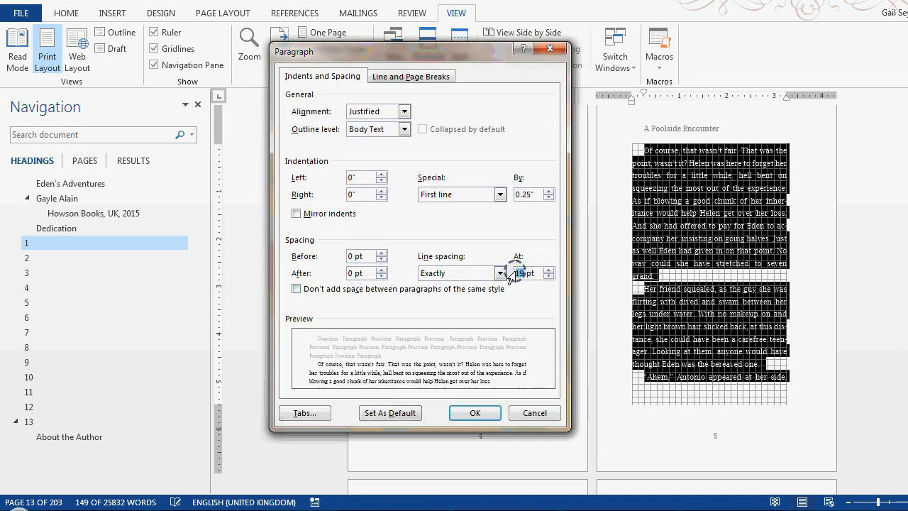
type("1")
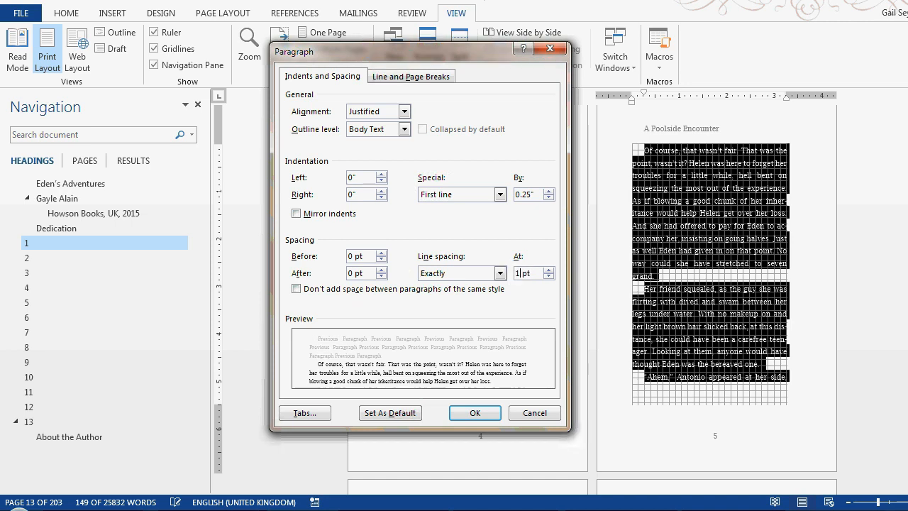
left_click(475, 413)
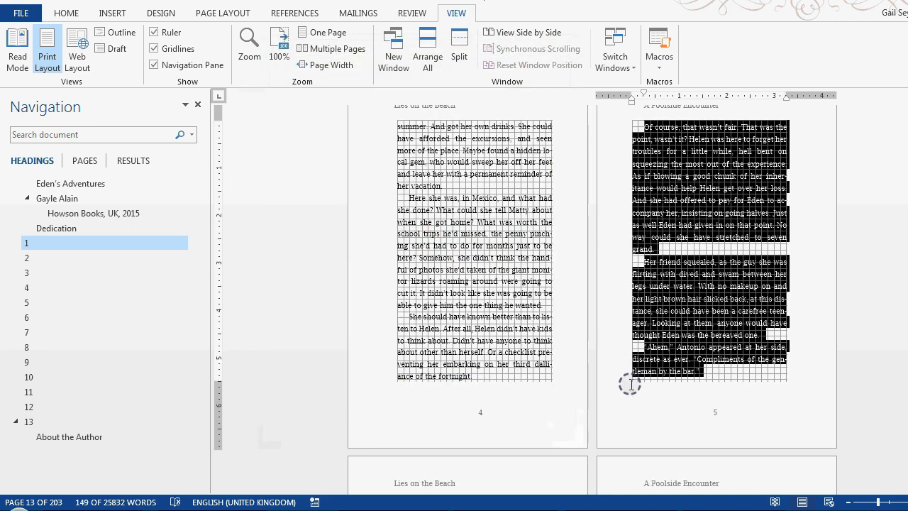
left_click(649, 377)
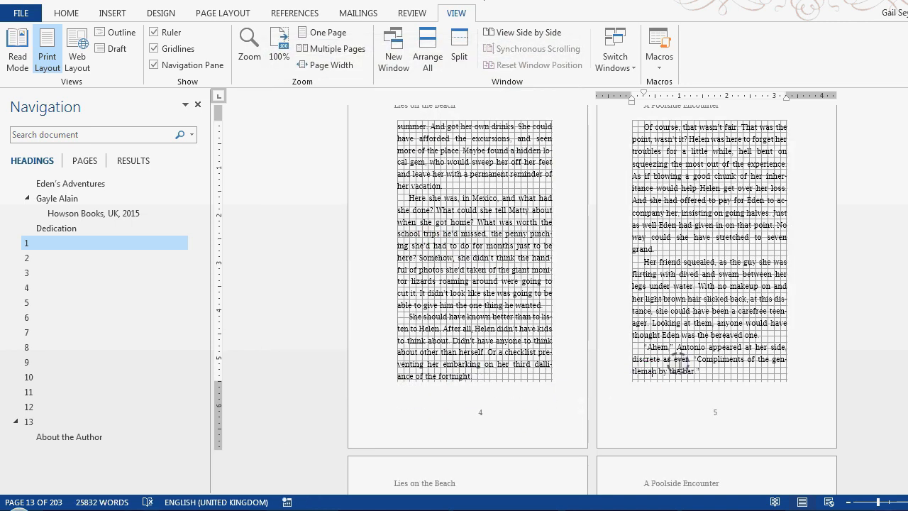
- Set the line spacing of the paragraph starting "Ahem" at the end of page 5 to exactly 19 pt
scroll(681, 360, "down", 2)
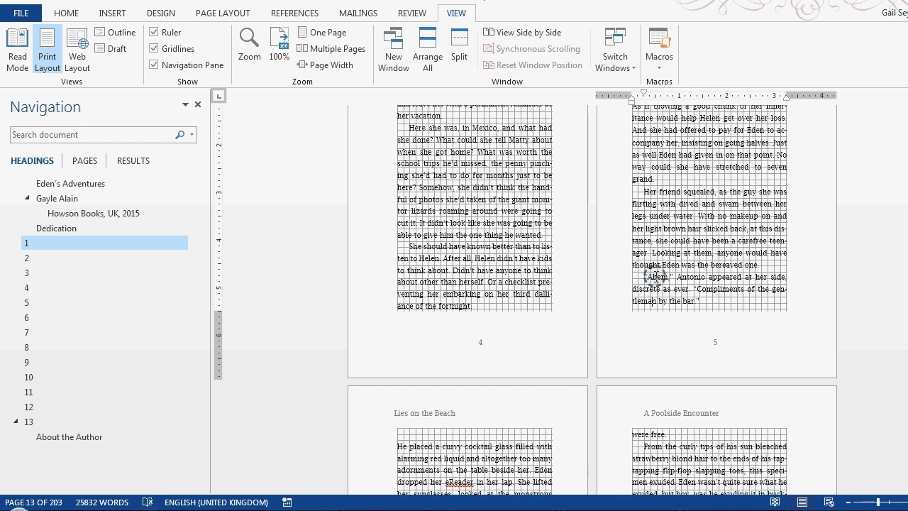
right_click(659, 278)
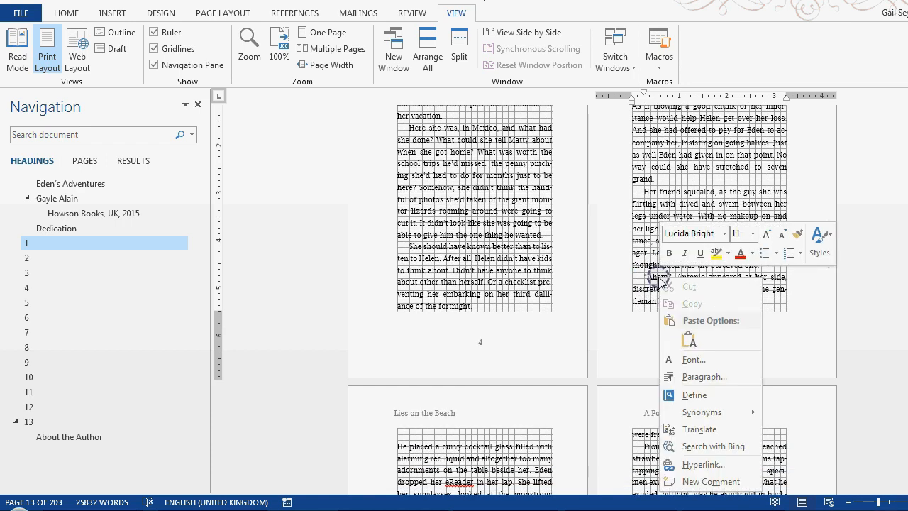
left_click(701, 376)
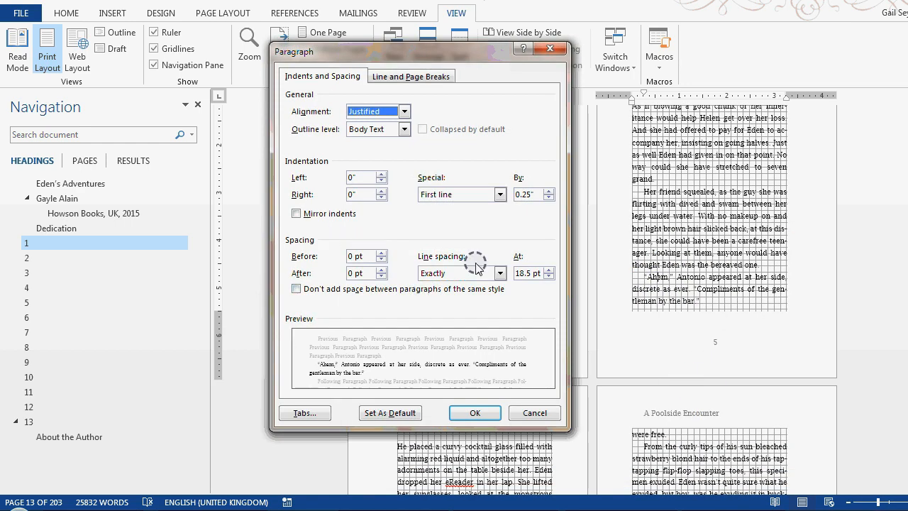
left_click(530, 273)
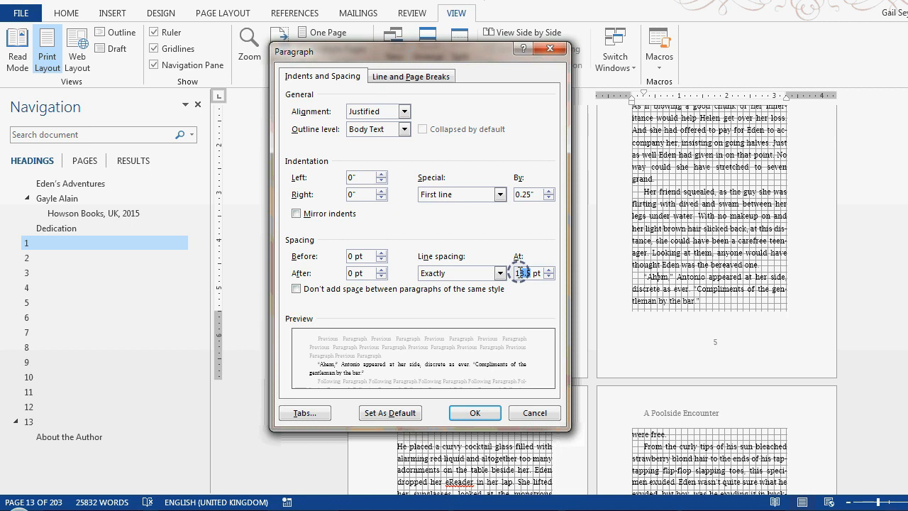
left_click(476, 413)
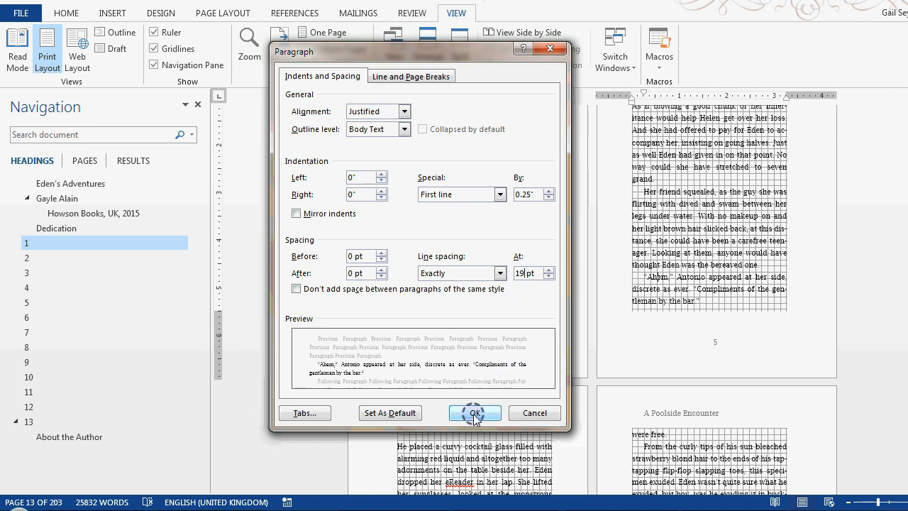
- Increase the exact line spacing of the page 5 paragraph starting "Her friend squealed" and compare the text depth with page 4
left_click(758, 264)
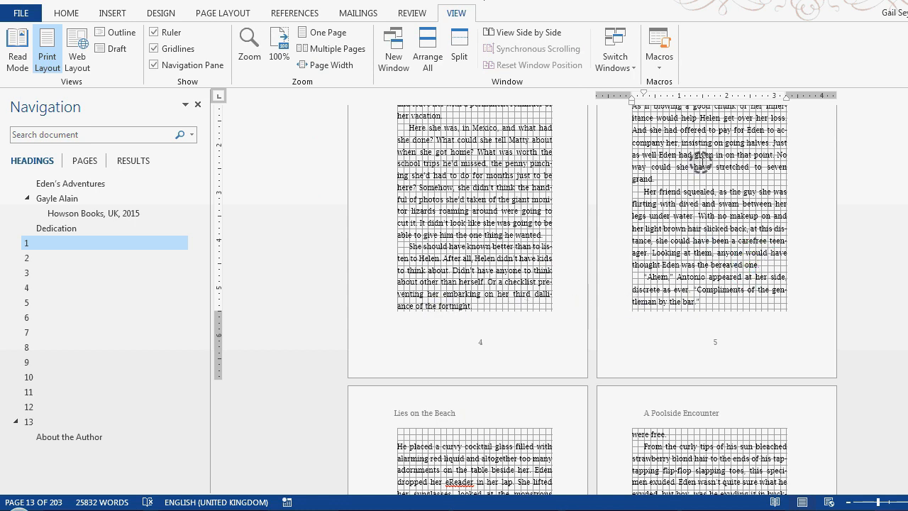
left_click_drag(758, 264, 620, 194)
right_click(672, 222)
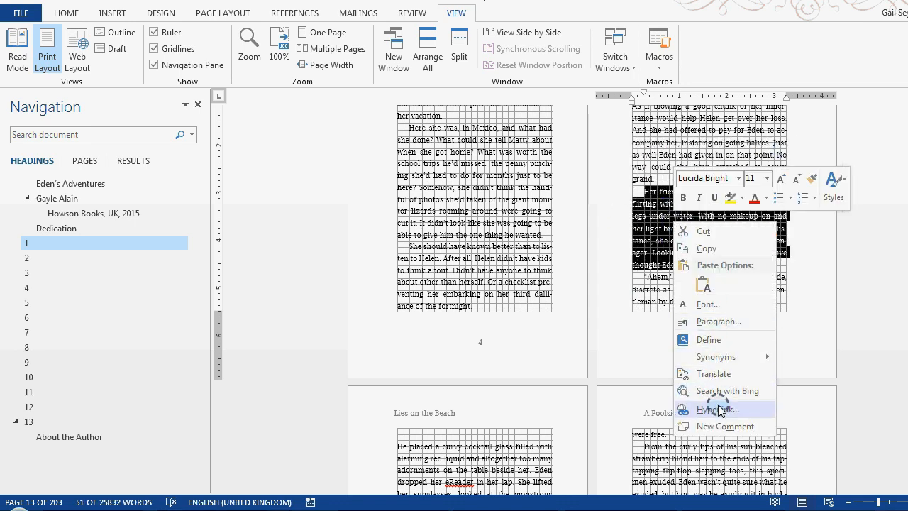
left_click(716, 321)
left_click(528, 274)
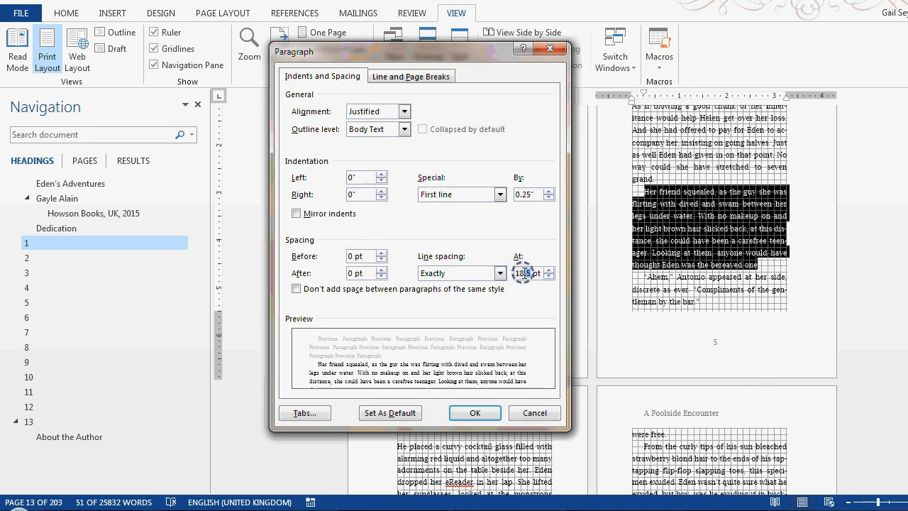
key("BackSpace")
key("BackSpace")
key("BackSpace")
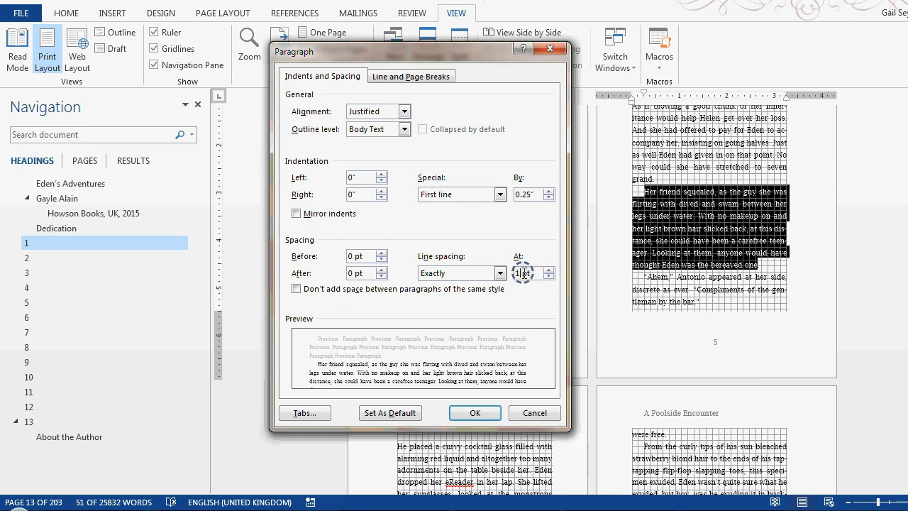
left_click(473, 411)
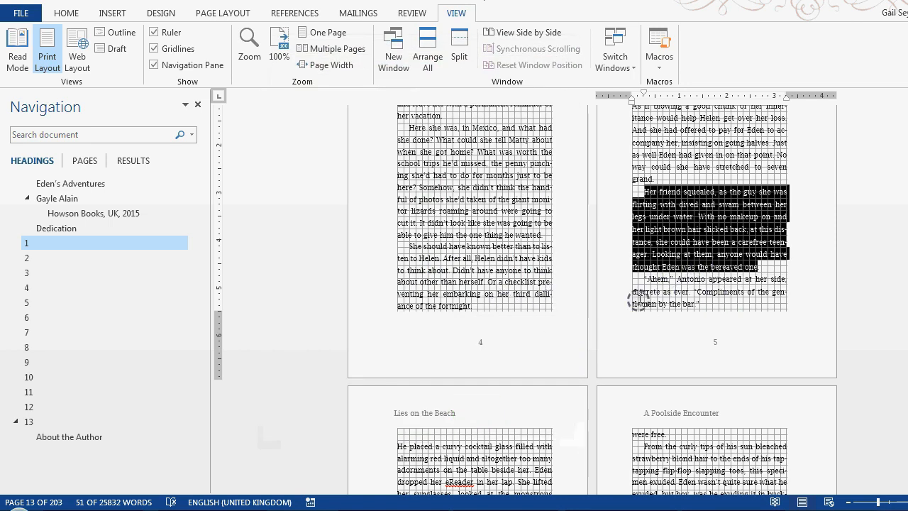
scroll(692, 242, "up", 1)
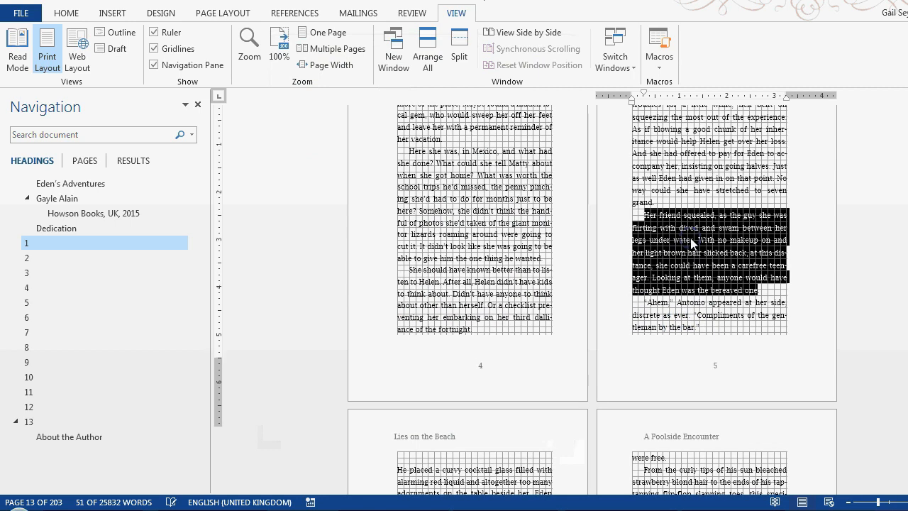
scroll(691, 238, "up", 3)
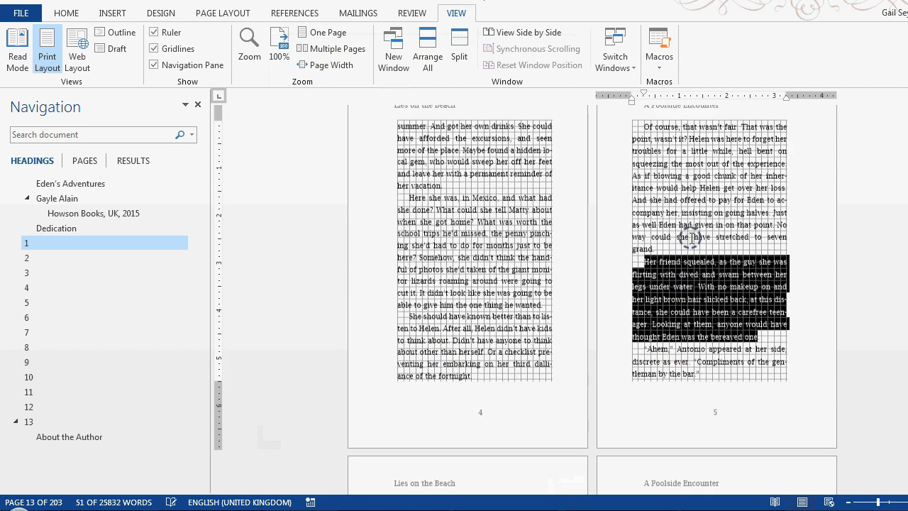
- Set the line spacing of the paragraph starting "Ahem" on page 5 to exactly 19.5 pt and deselect it
left_click(698, 374)
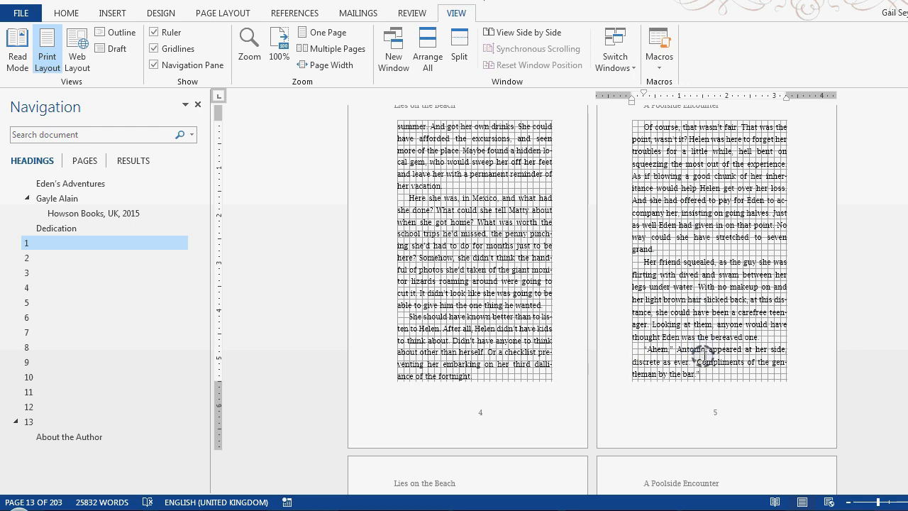
scroll(703, 358, "down", 1)
left_click_drag(705, 349, 642, 327)
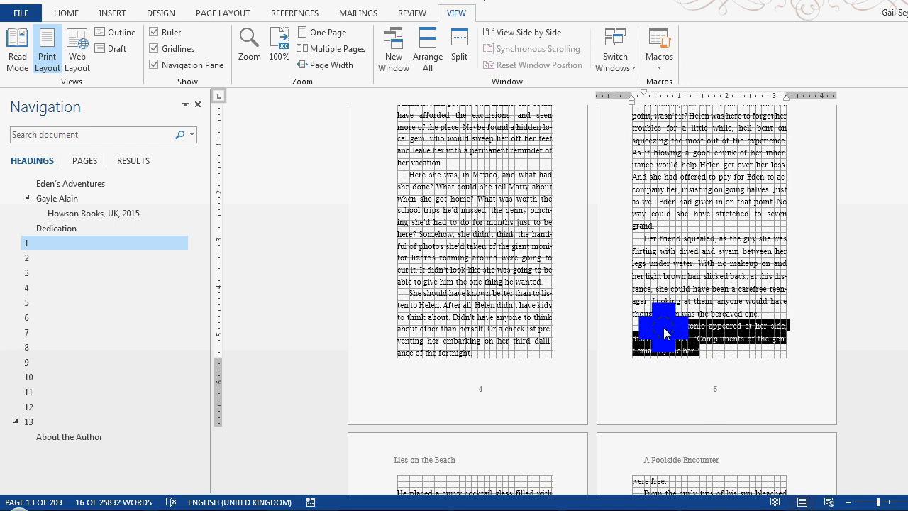
right_click(665, 334)
left_click(691, 210)
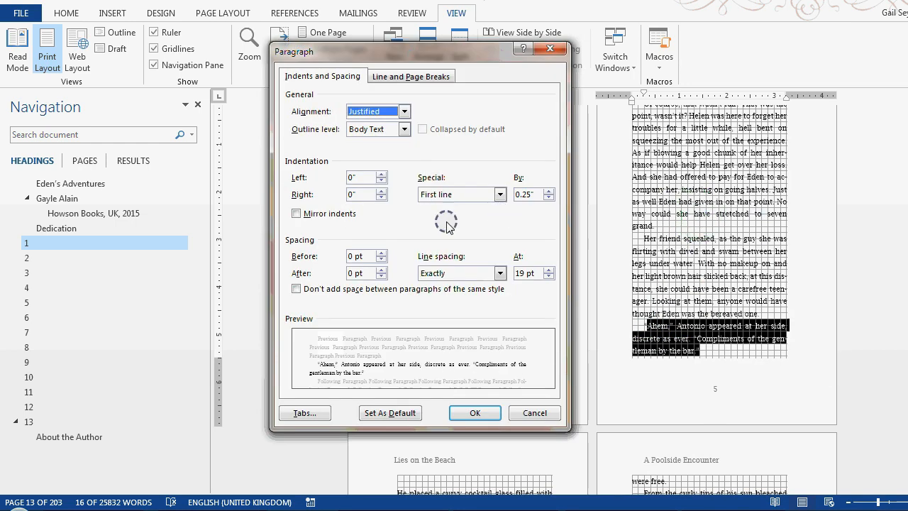
left_click(526, 274)
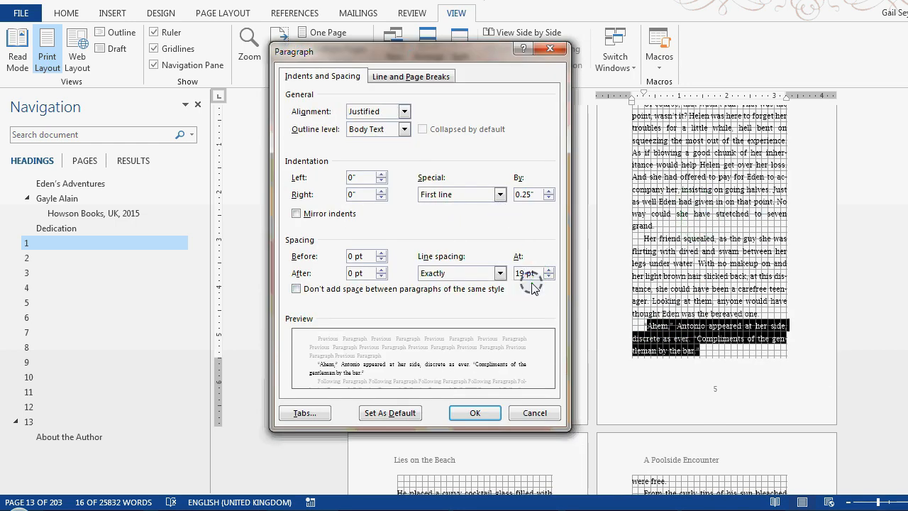
left_click(469, 411)
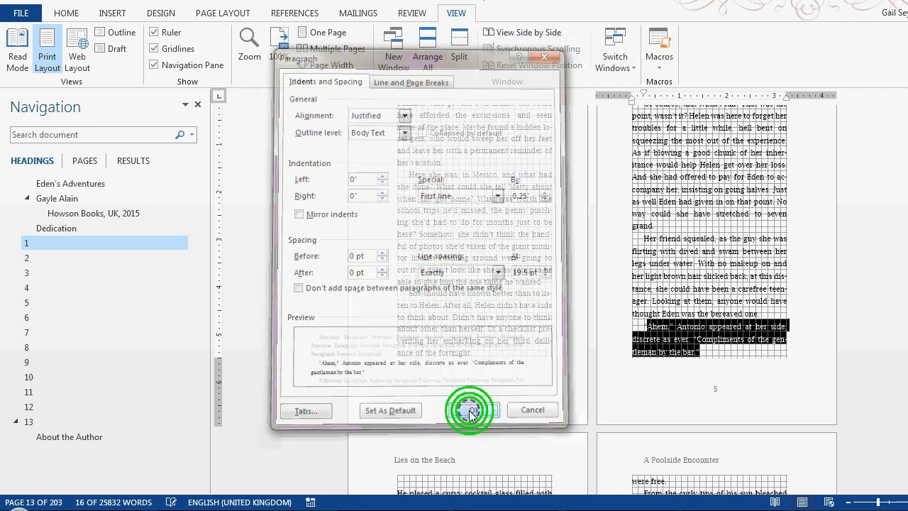
left_click(702, 360)
left_click(690, 363)
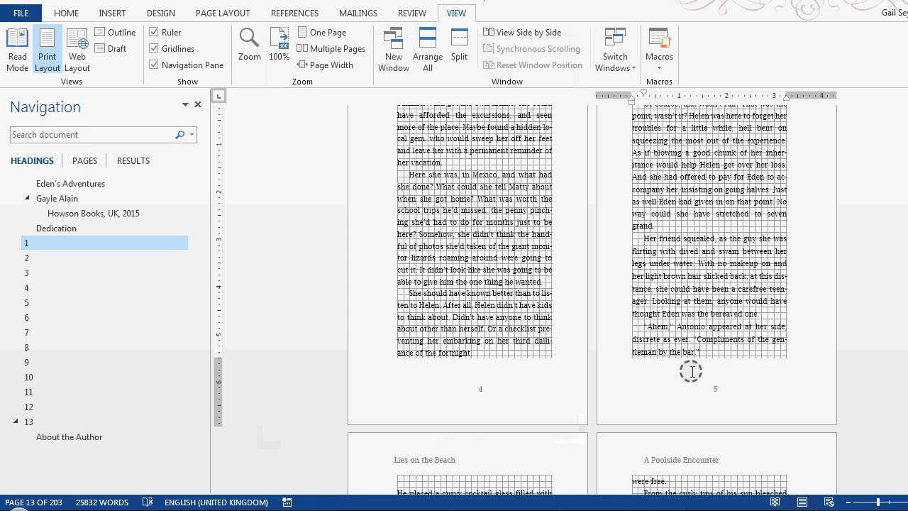
- Remove the empty line at the top of page 6, before the paragraph starting "He placed a curvy cocktail glass"
scroll(691, 370, "down", 5)
left_click(403, 319)
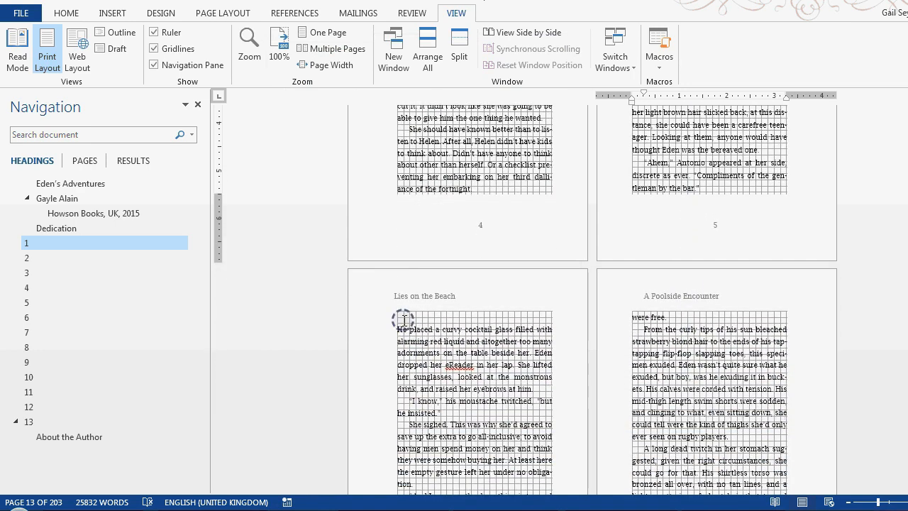
left_click(451, 330)
key("BackSpace")
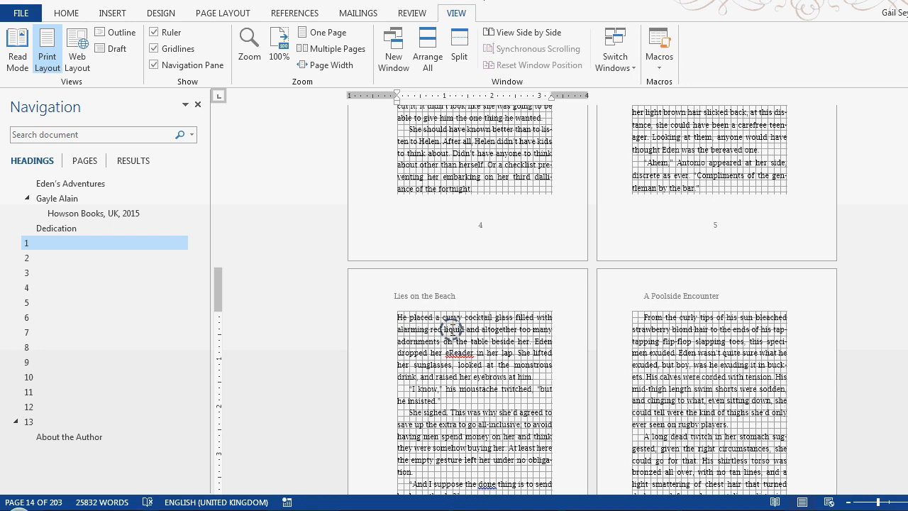
- Give the paragraph starting "He placed a curvy cocktail glass" on page 6 a first-line indent of 0.25"
scroll(663, 355, "down", 3)
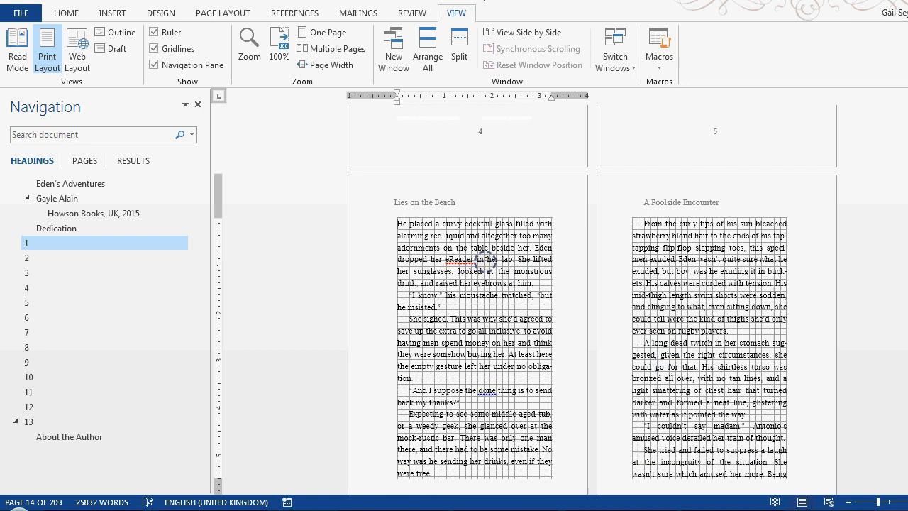
left_click(66, 13)
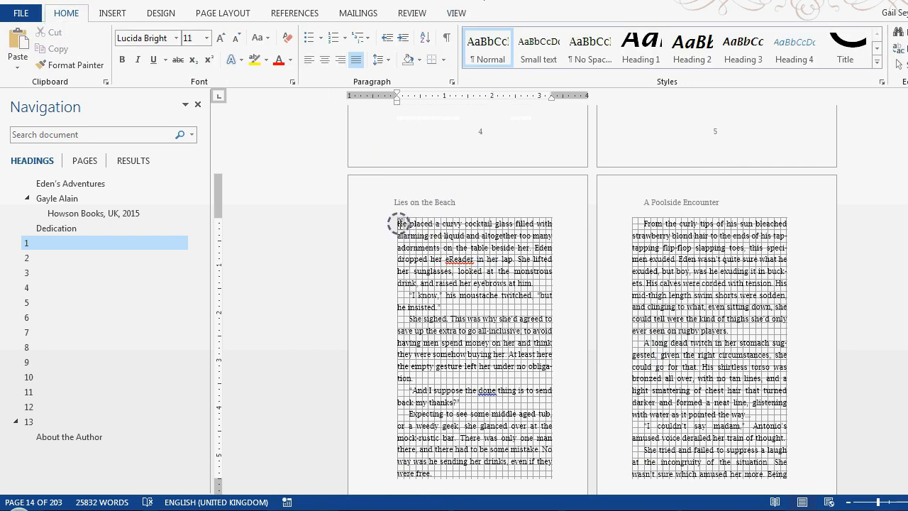
right_click(398, 224)
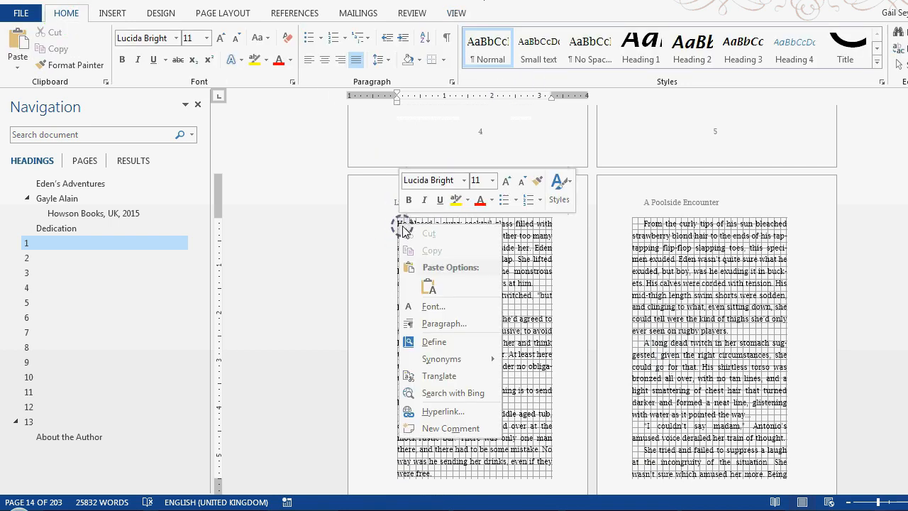
left_click(444, 325)
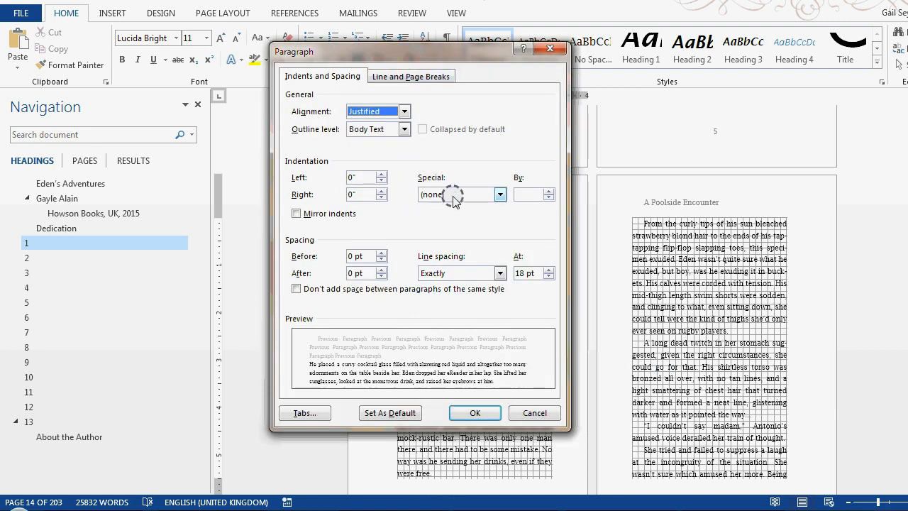
left_click(500, 195)
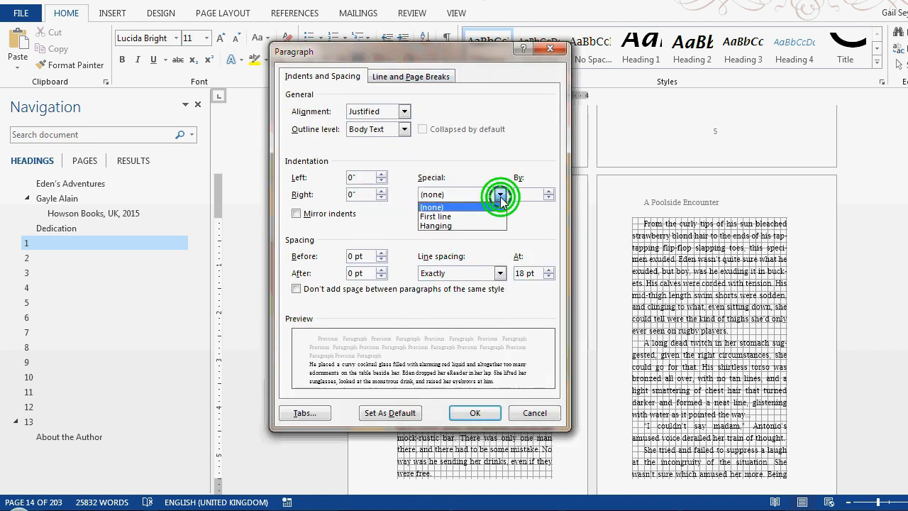
left_click(454, 216)
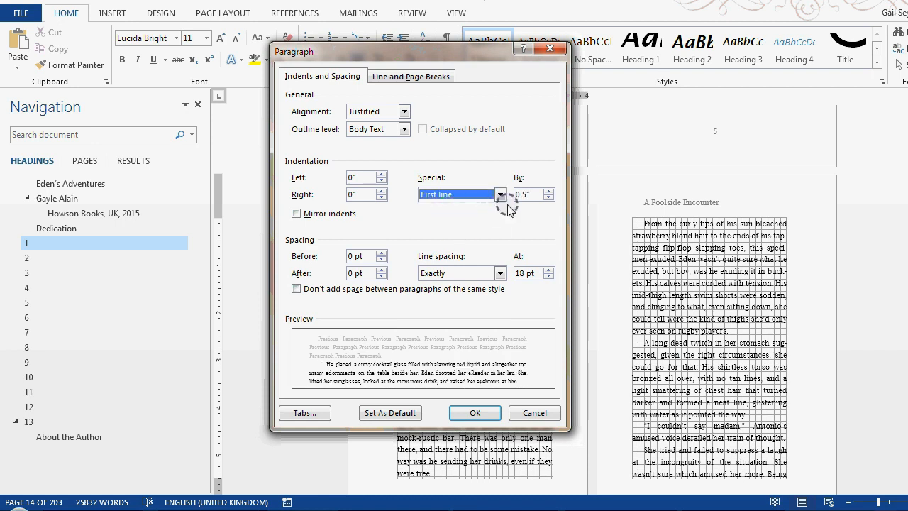
double_click(523, 195)
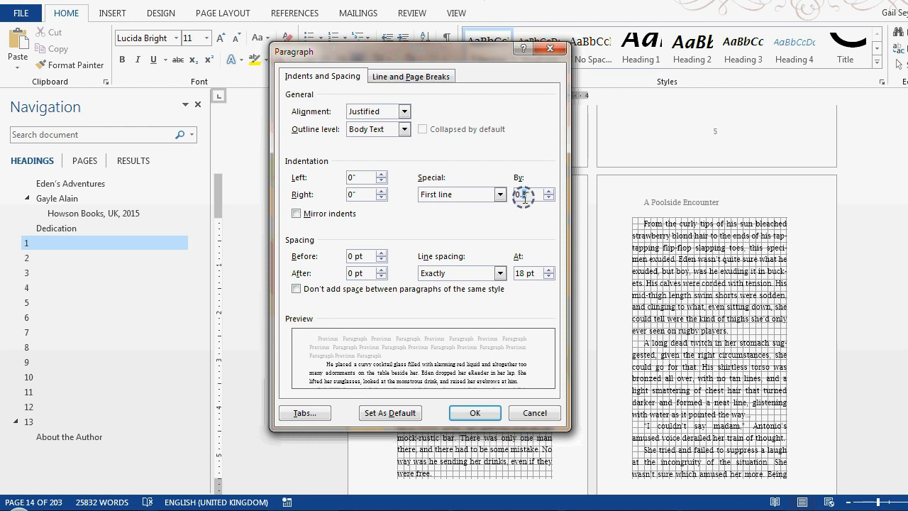
left_click(471, 413)
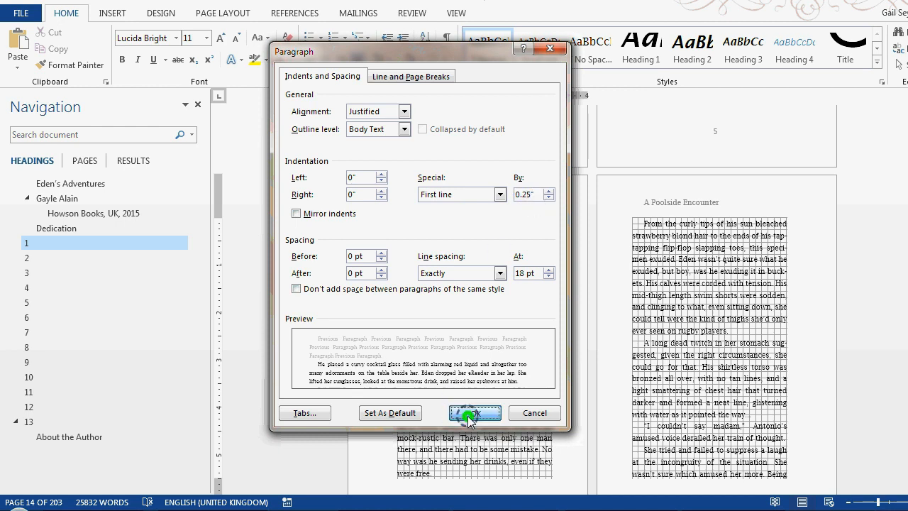
- Set the line spacing of the page 6 paragraph starting "Expecting to see some middle aged tub" to exactly 17 pt
scroll(539, 322, "down", 2)
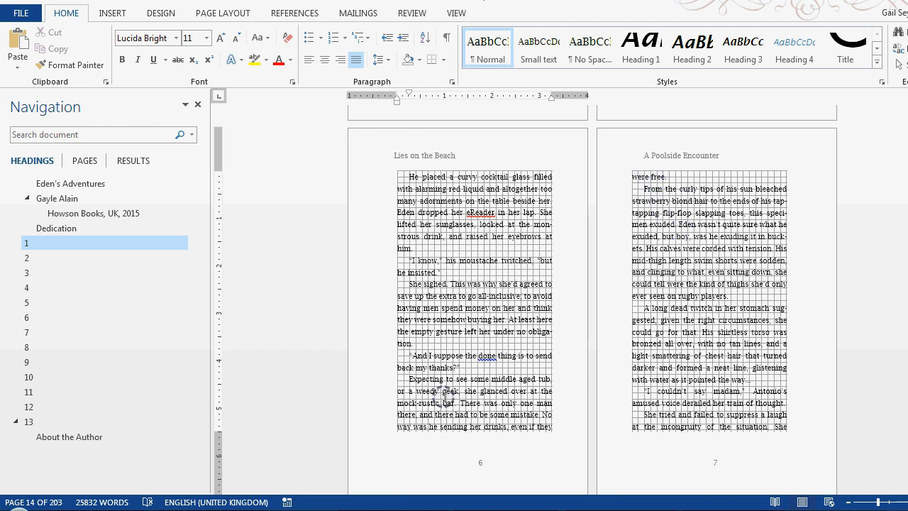
right_click(425, 380)
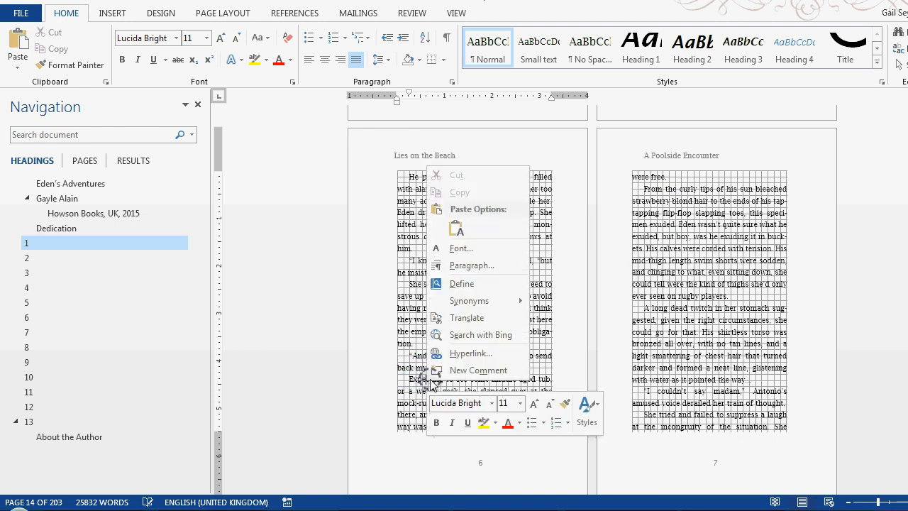
left_click(458, 268)
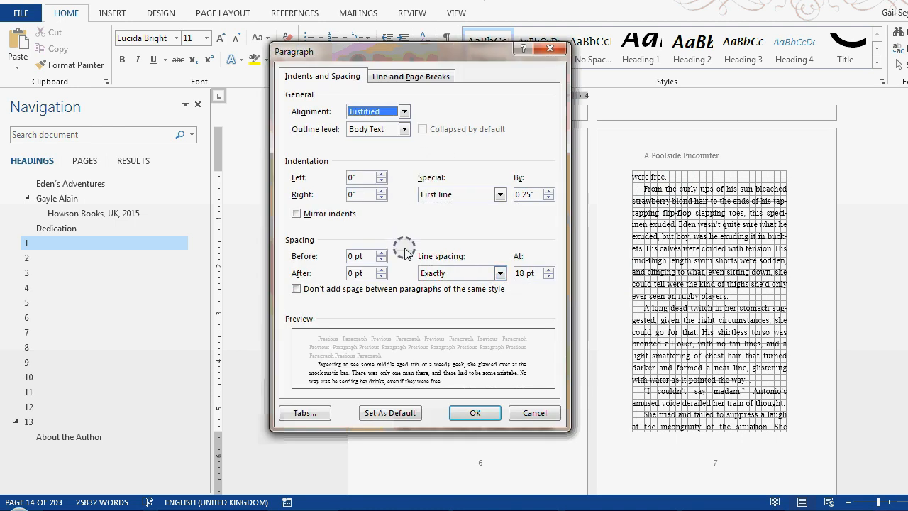
left_click(548, 278)
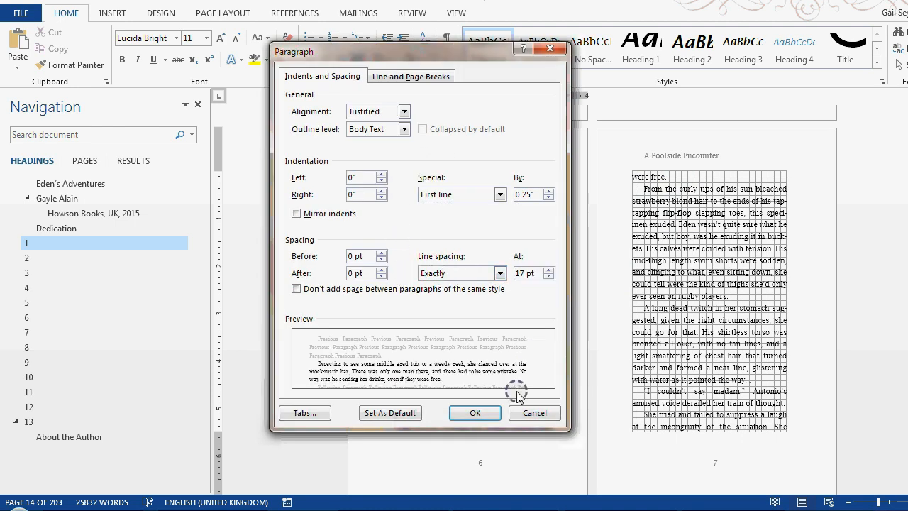
left_click(475, 413)
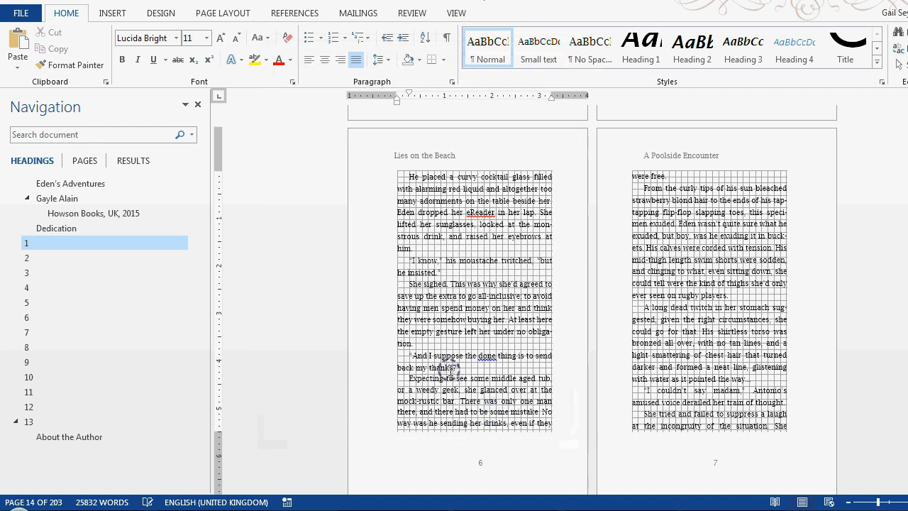
- Set the line spacing of the page 6 paragraph starting "And I suppose the done thing" to exactly 17 pt
triple_click(420, 355)
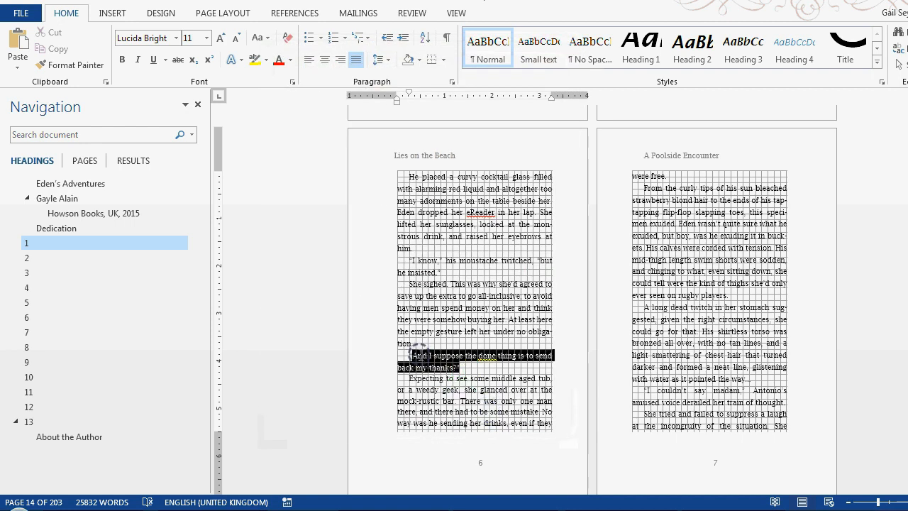
right_click(429, 354)
left_click(472, 246)
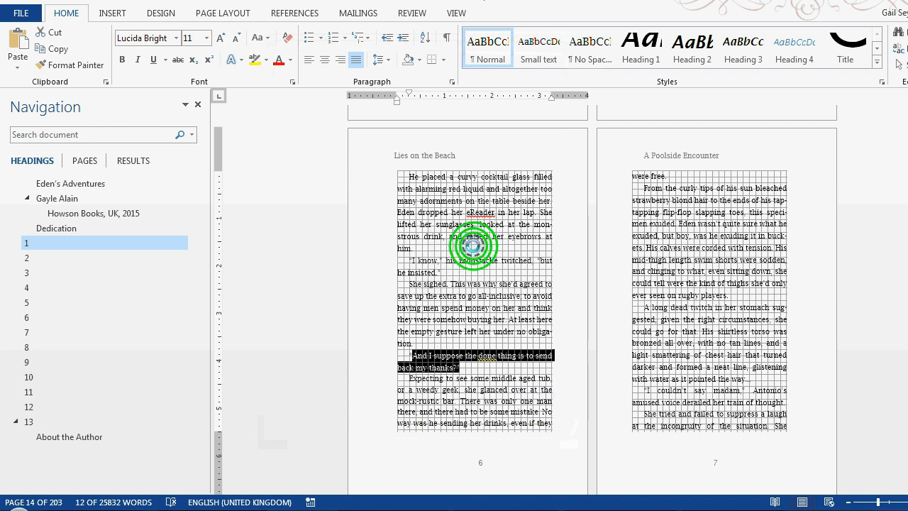
left_click(548, 277)
left_click(499, 412)
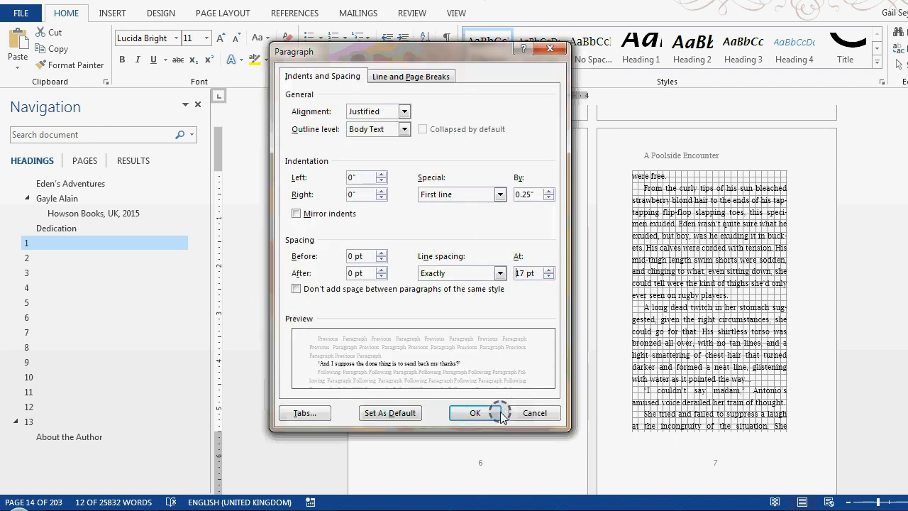
- Set the line spacing of the page 6 paragraph starting "She sighed" to exactly 17 pt
left_click(430, 314)
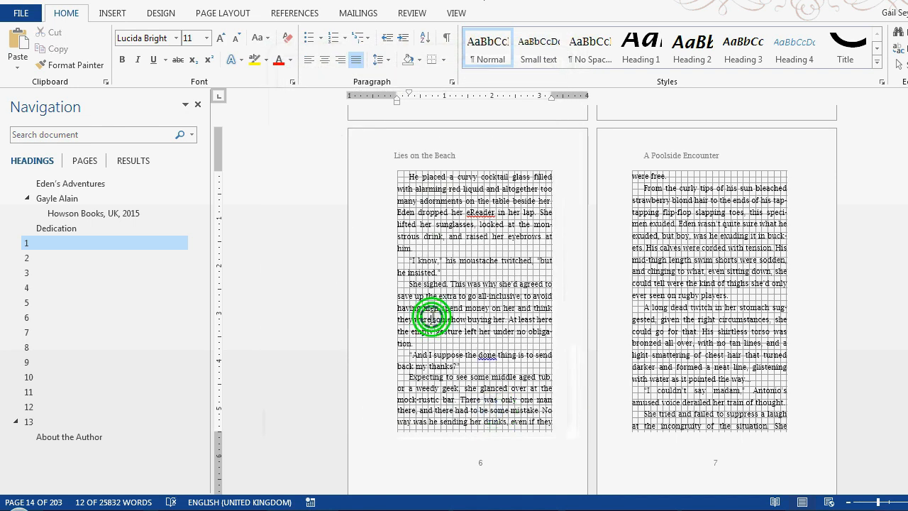
right_click(435, 315)
left_click(462, 203)
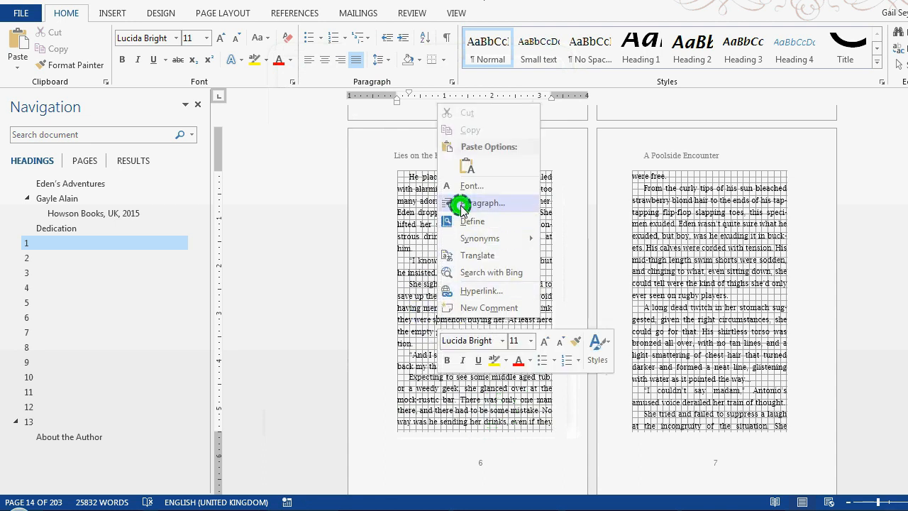
left_click(551, 278)
left_click(475, 412)
- Set the line spacing of the page 6 paragraph starting "I know" to exactly 17 pt
left_click(445, 259)
right_click(447, 259)
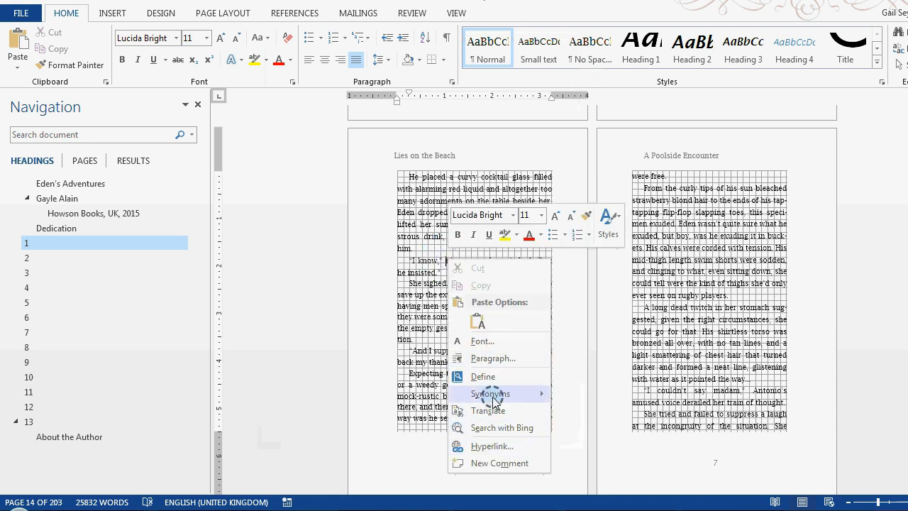
left_click(490, 358)
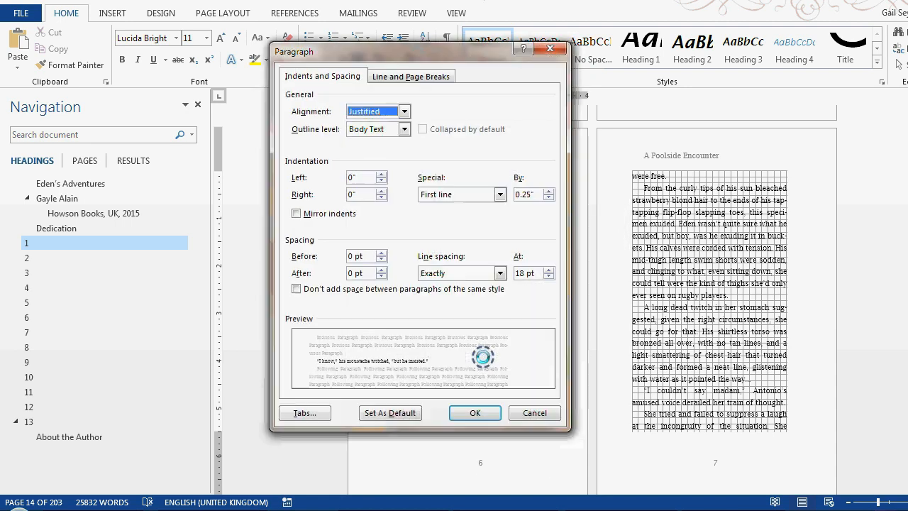
left_click(548, 276)
left_click(474, 413)
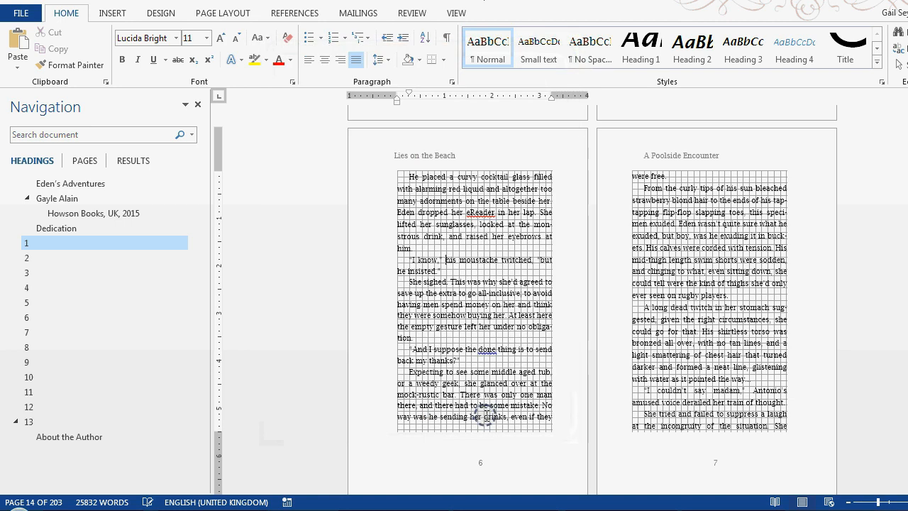
- Set the line spacing of the page 6 paragraph starting "He placed a curvy cocktail glass" to exactly 17 pt
left_click(469, 205)
right_click(498, 214)
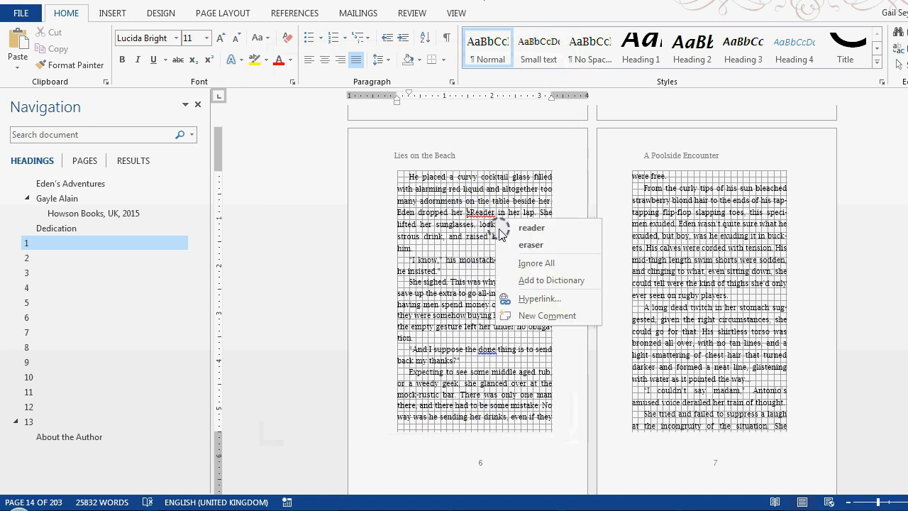
left_click(445, 219)
right_click(446, 223)
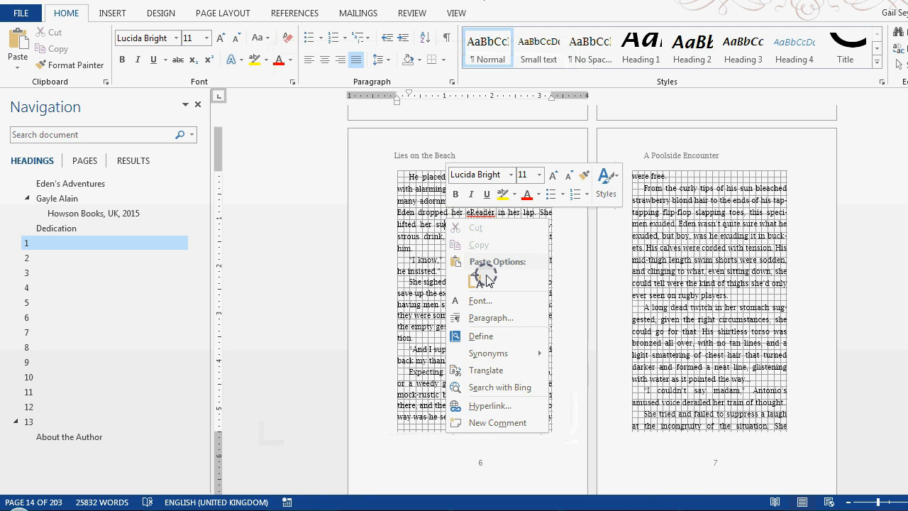
left_click(501, 319)
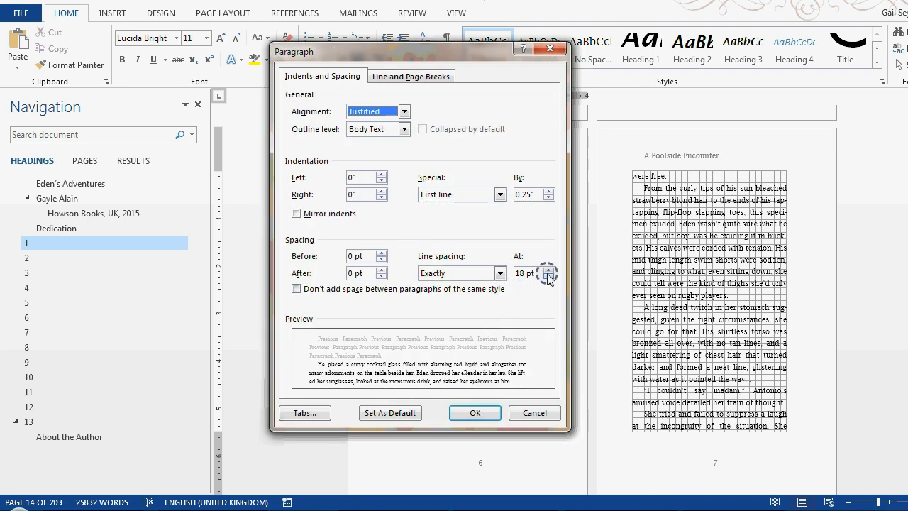
left_click(548, 278)
left_click(466, 413)
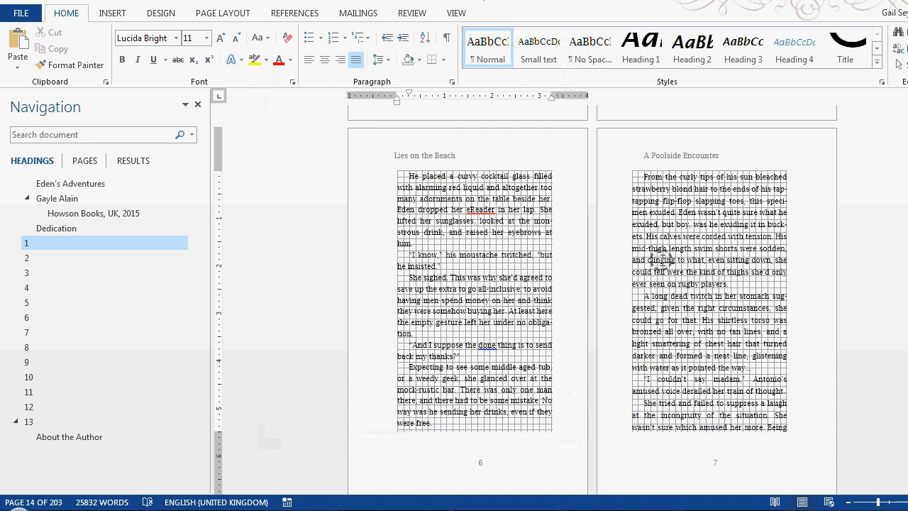
- Slightly increase the exact line spacing of the page 7 paragraph starting "A long dead twitch in her stomach"
right_click(673, 335)
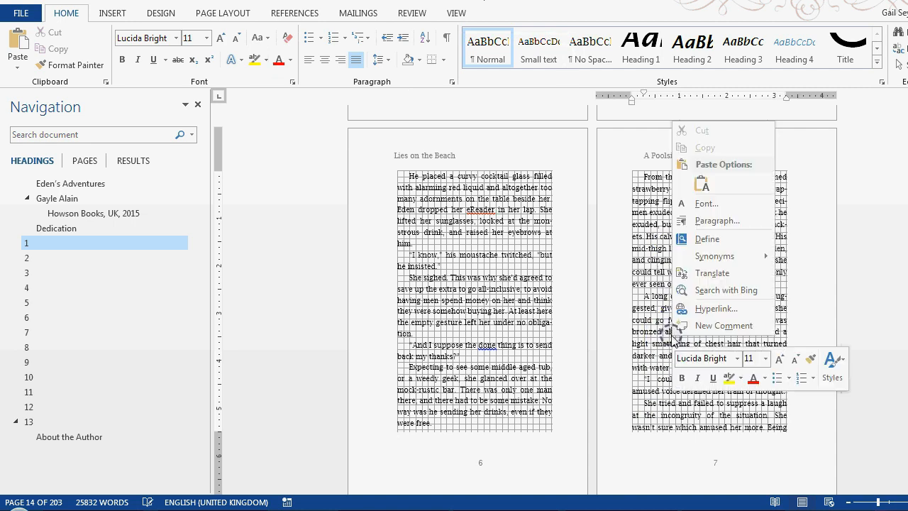
left_click(713, 220)
left_click(523, 274)
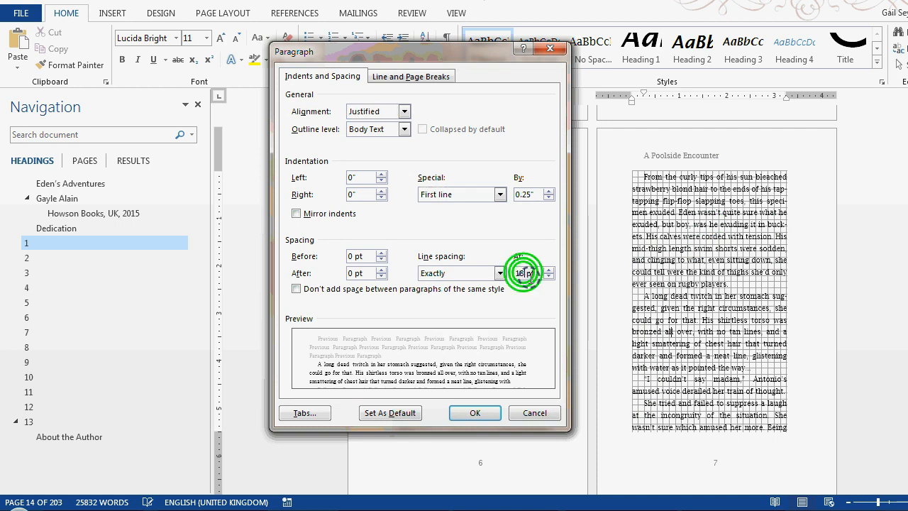
left_click(475, 413)
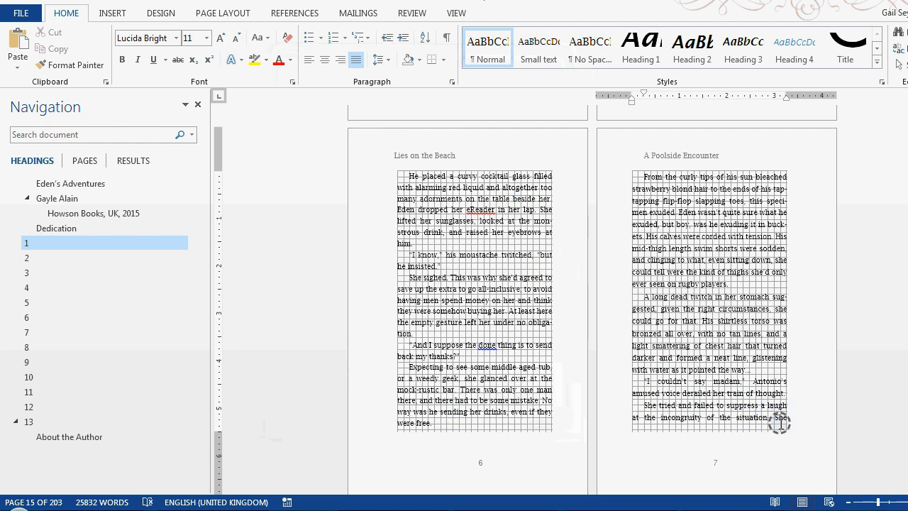
- Check the text carried over to page 8 and place the cursor in the page 7 paragraph starting "She tried and failed"
scroll(777, 419, "down", 3)
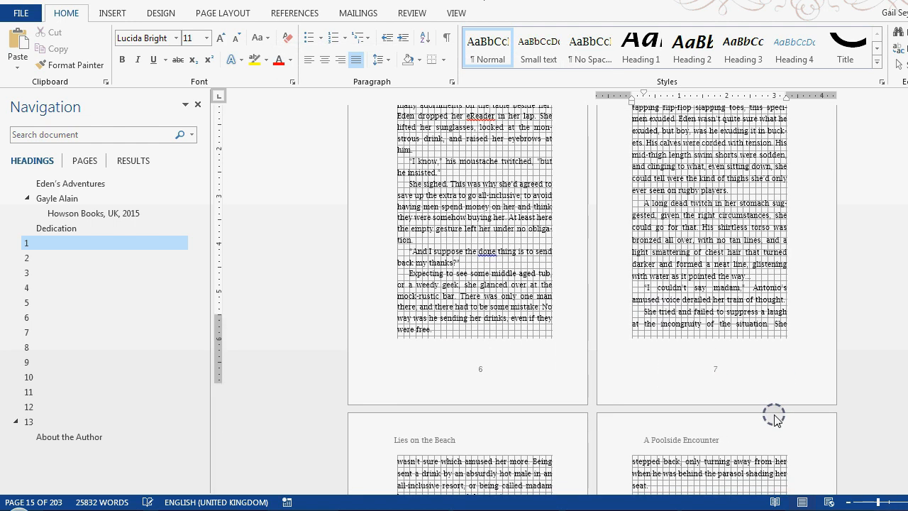
scroll(774, 415, "down", 2)
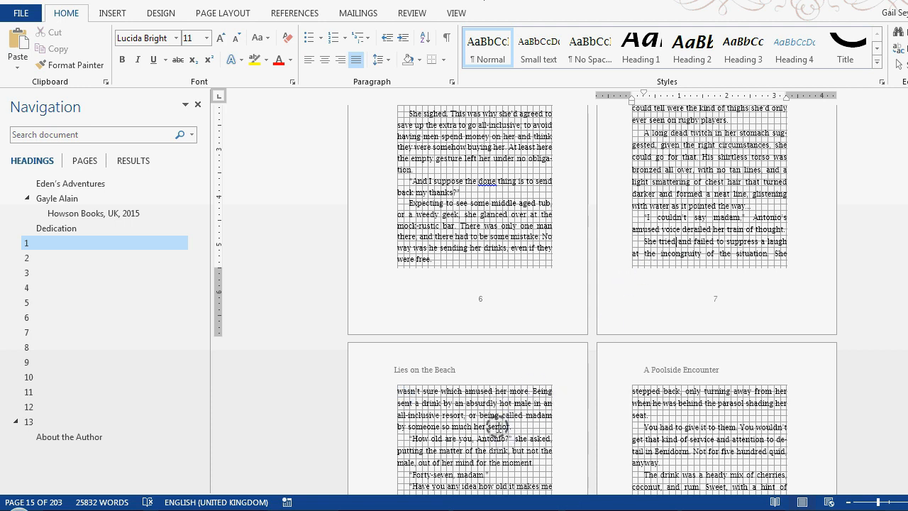
scroll(659, 403, "up", 3)
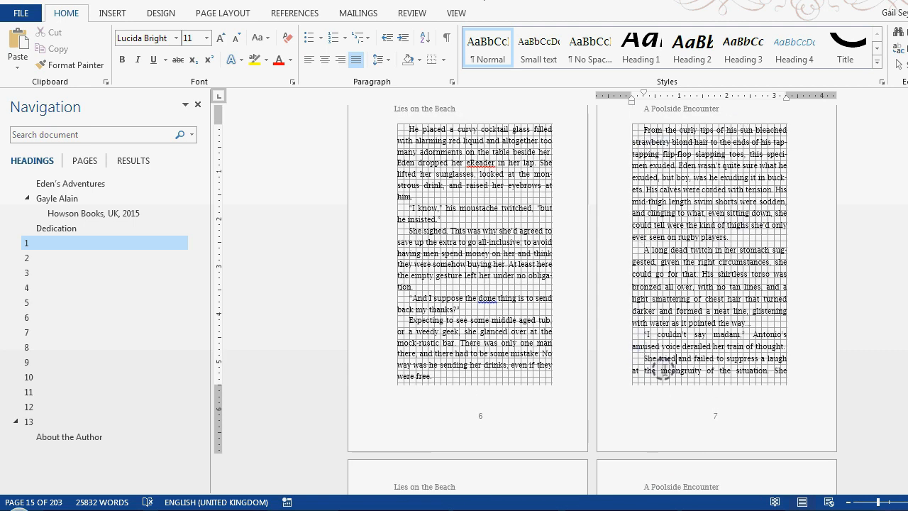
left_click(676, 358)
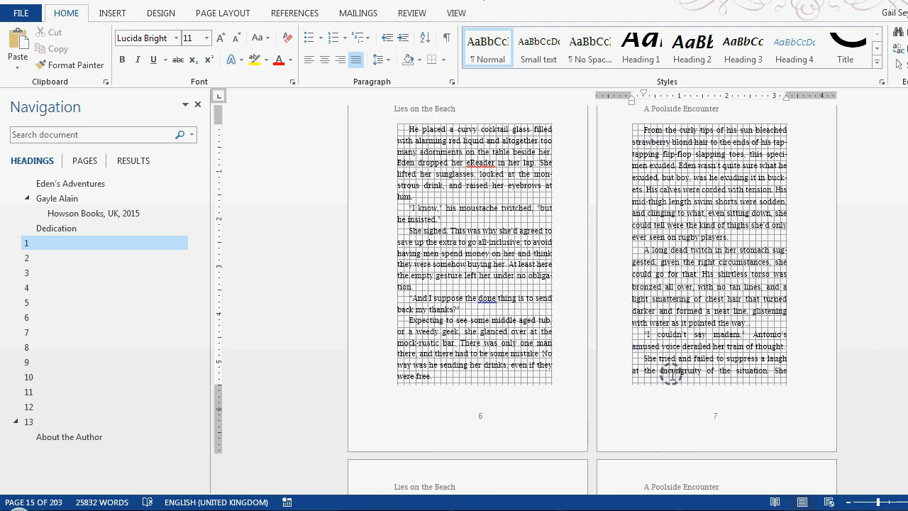